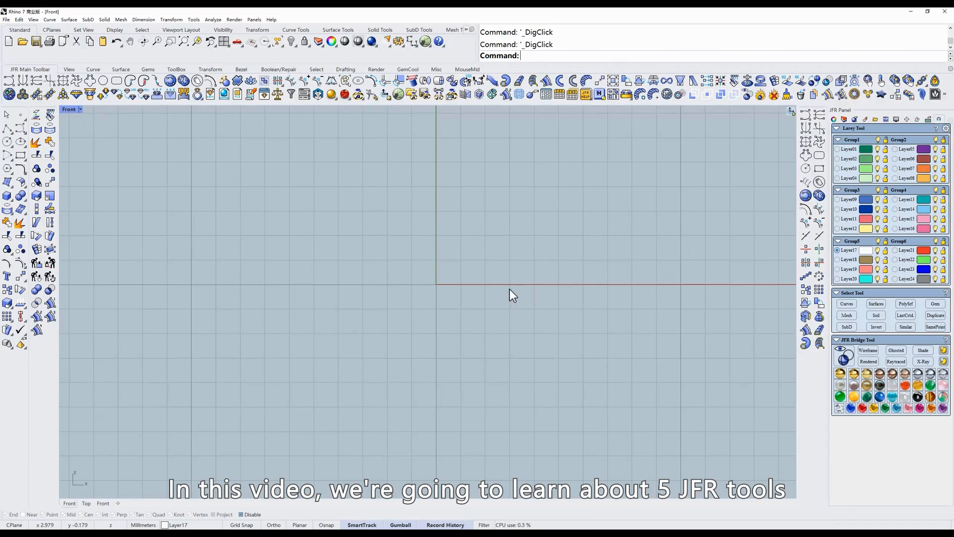
- Open the Circle Curve tool and set it to Diameter mode with a diameter of 18
left_click(103, 82)
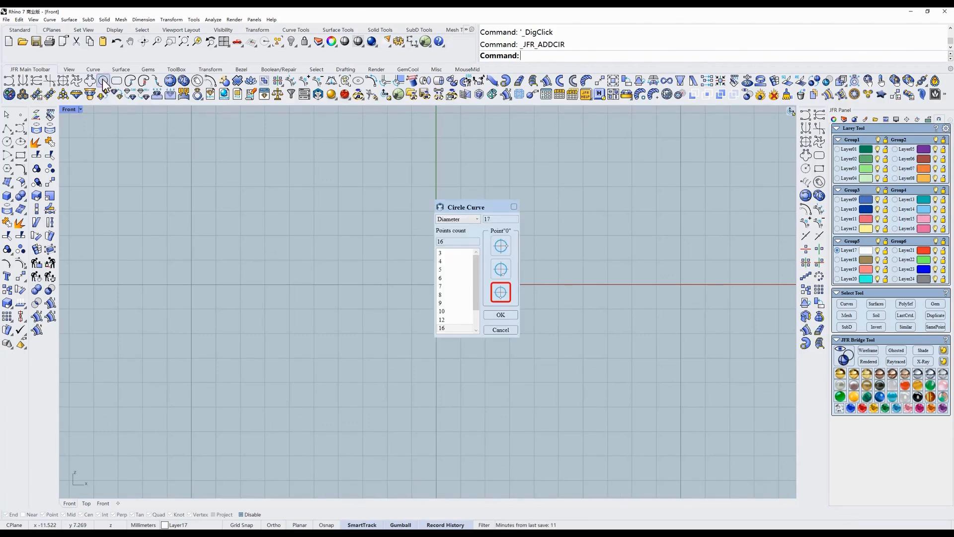
left_click(463, 219)
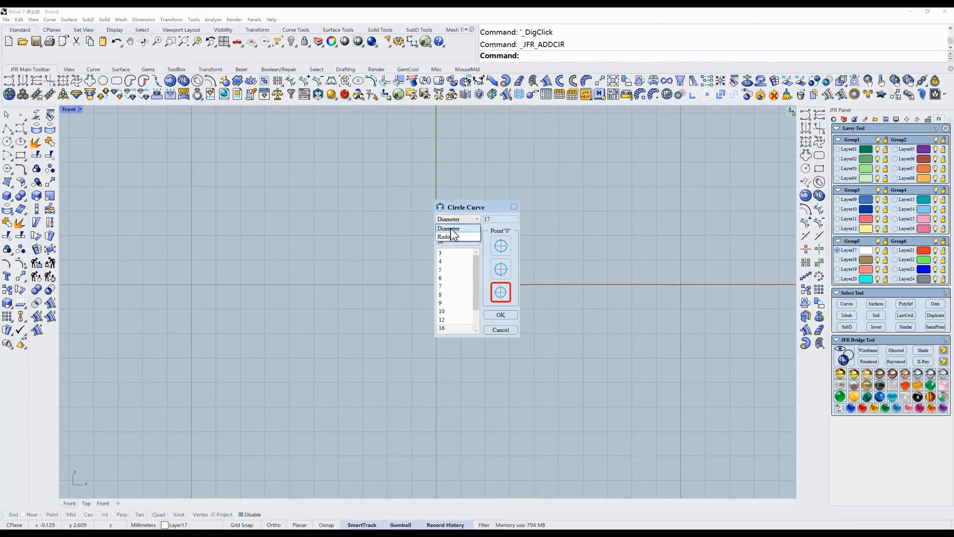
left_click(451, 229)
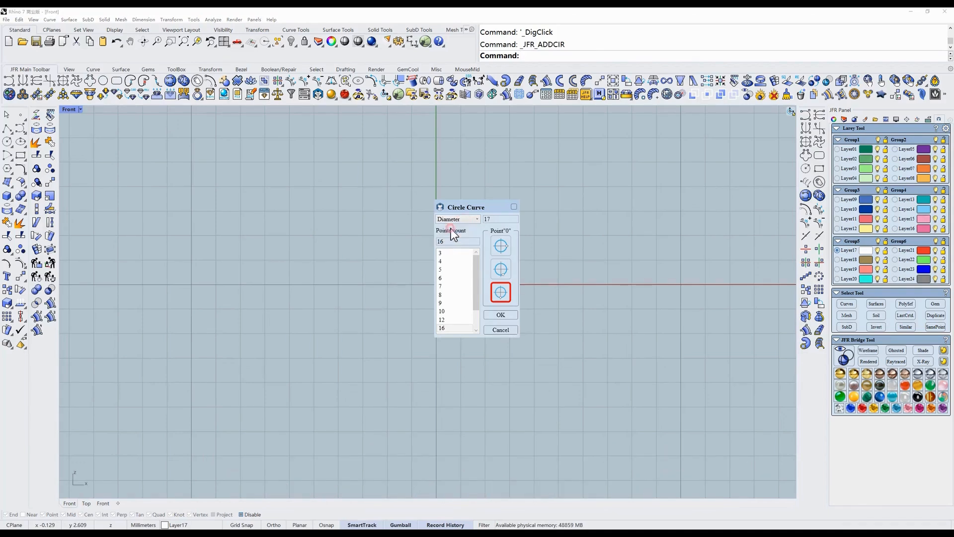
left_click(503, 220)
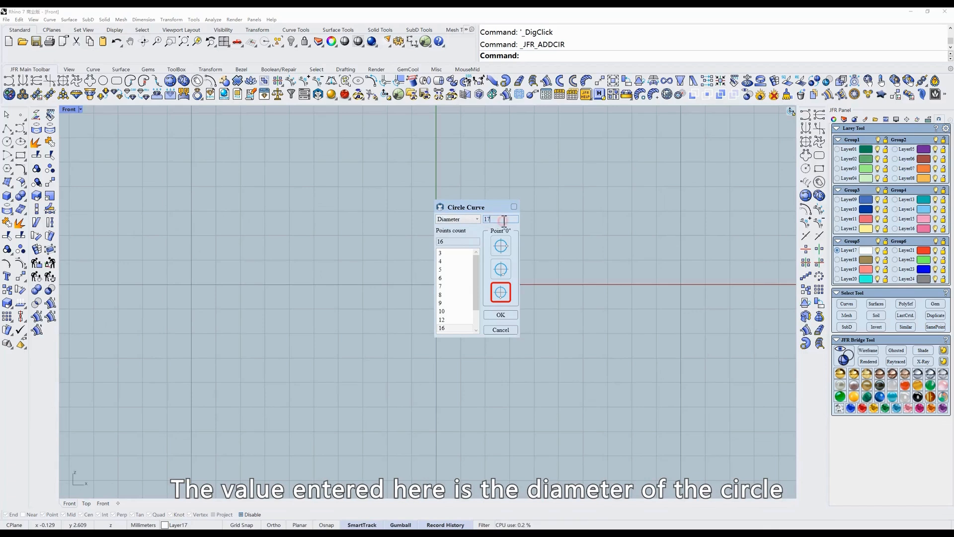
type("18")
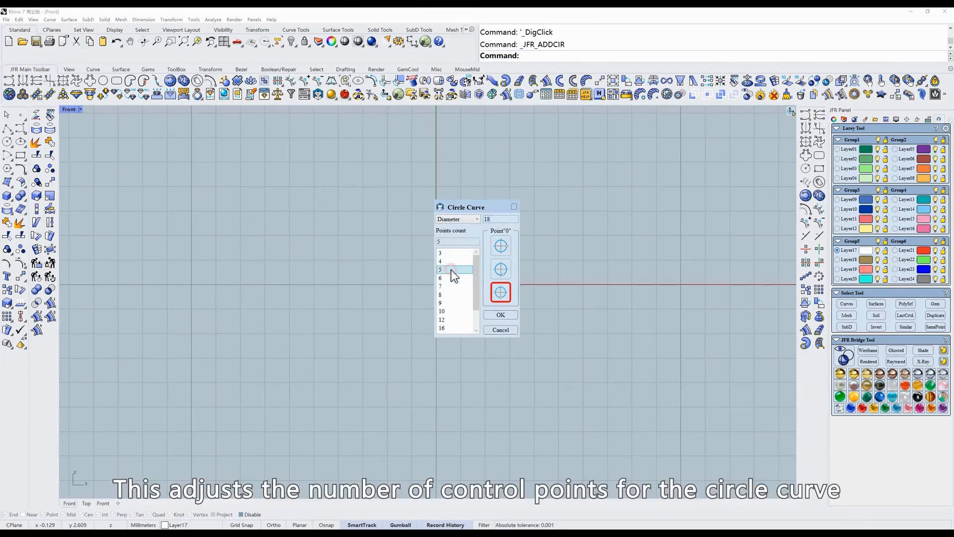
- Set the circle's point count to 16 and its seam position to the bottom, then create the circle
left_click(450, 319)
scroll(454, 313, "down", 1)
left_click(501, 246)
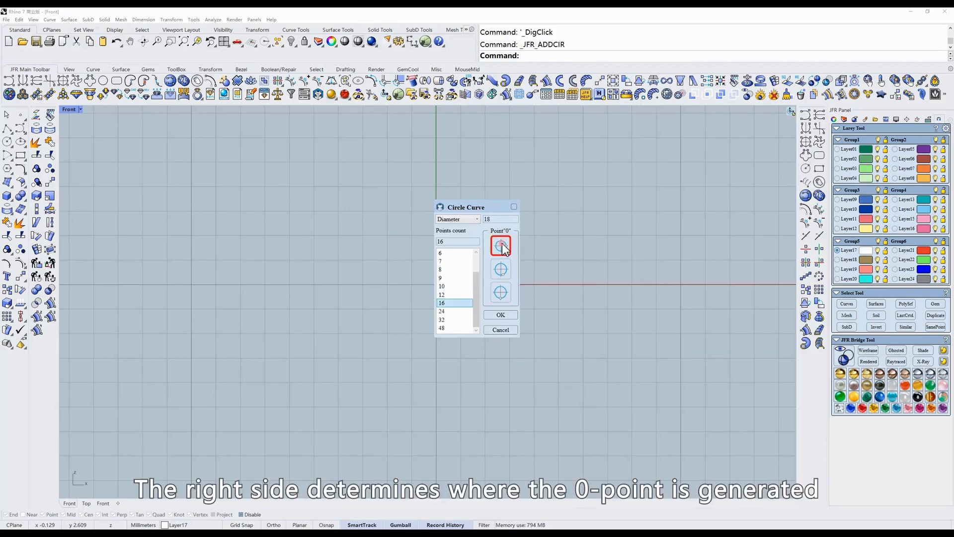
left_click(504, 270)
left_click(502, 293)
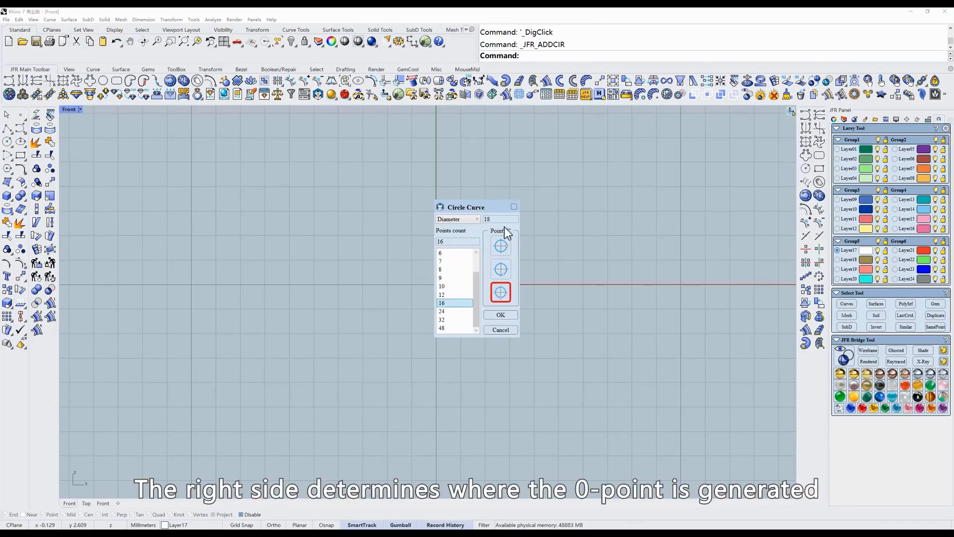
left_click(498, 314)
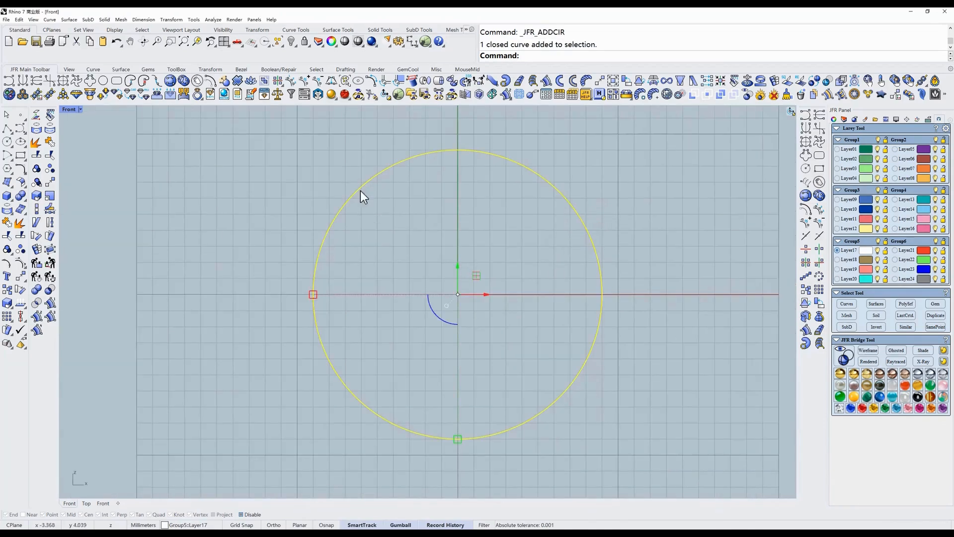
- Show the circle's control points to check the seam point, then hide them and delete the circle
left_click(296, 94)
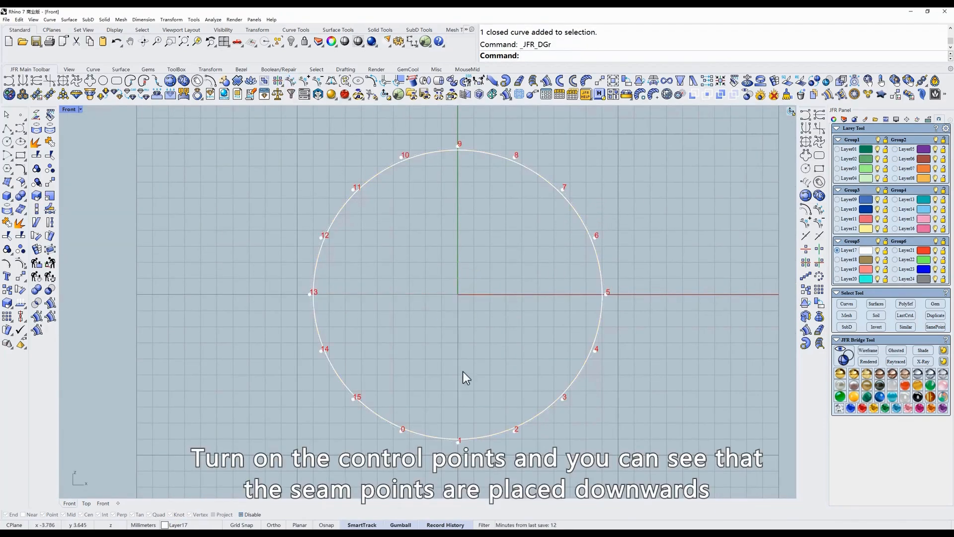
left_click(456, 439)
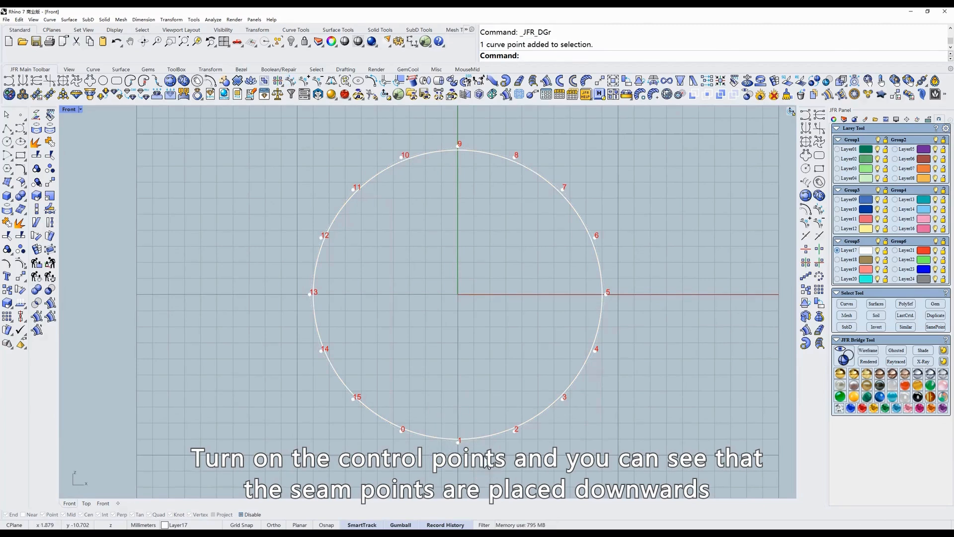
right_click(291, 84)
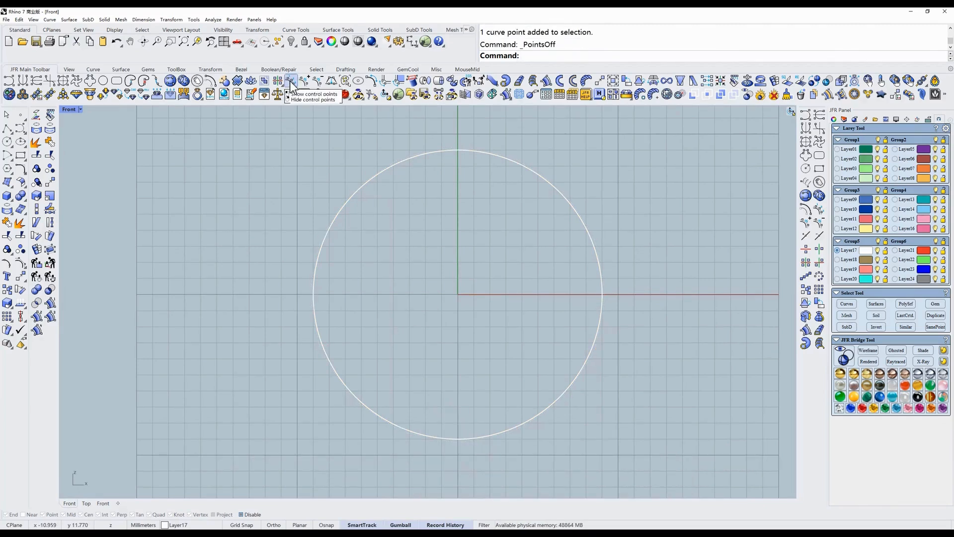
left_click_drag(341, 240, 298, 208)
key("Delete")
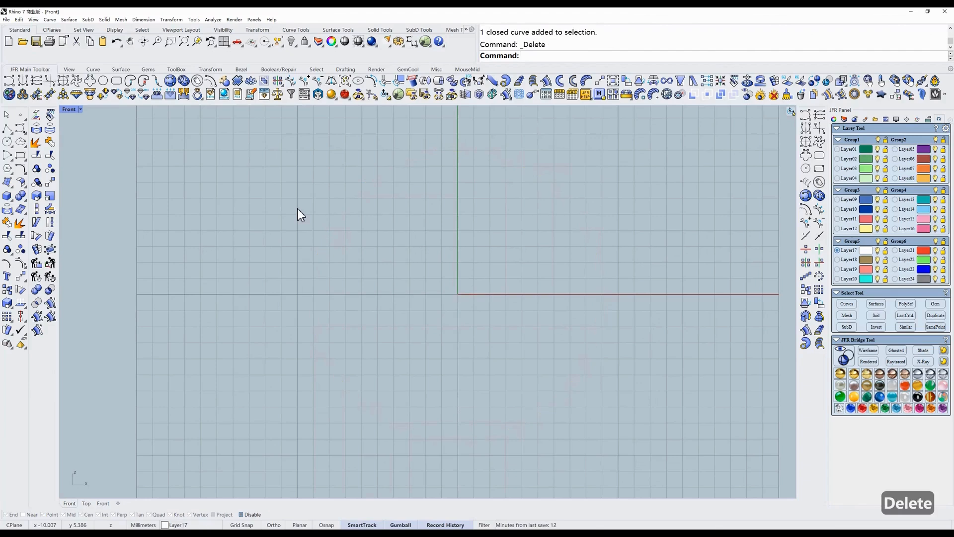
- Open the Circle Curve button's editor to examine its right-button macro, then cancel it
right_click(103, 81, "shift")
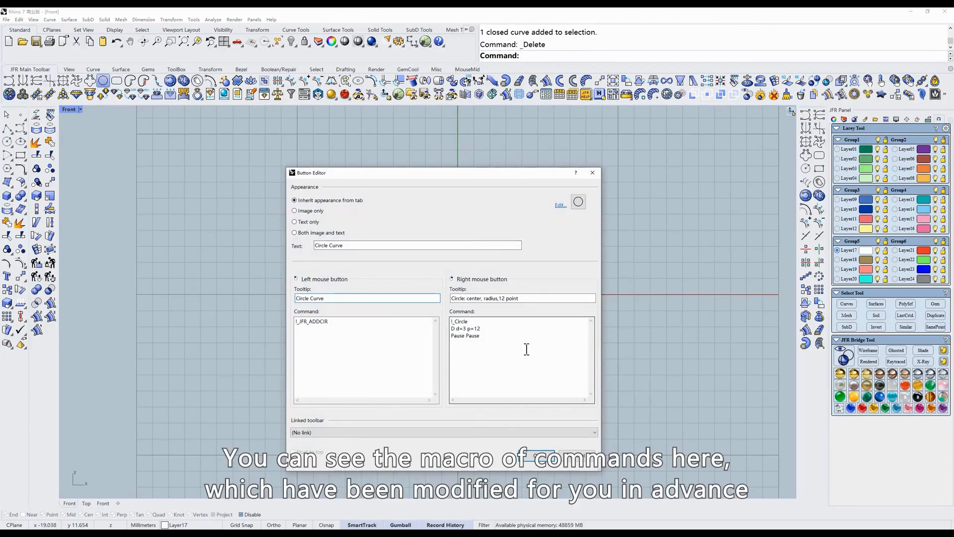
left_click_drag(525, 348, 451, 320)
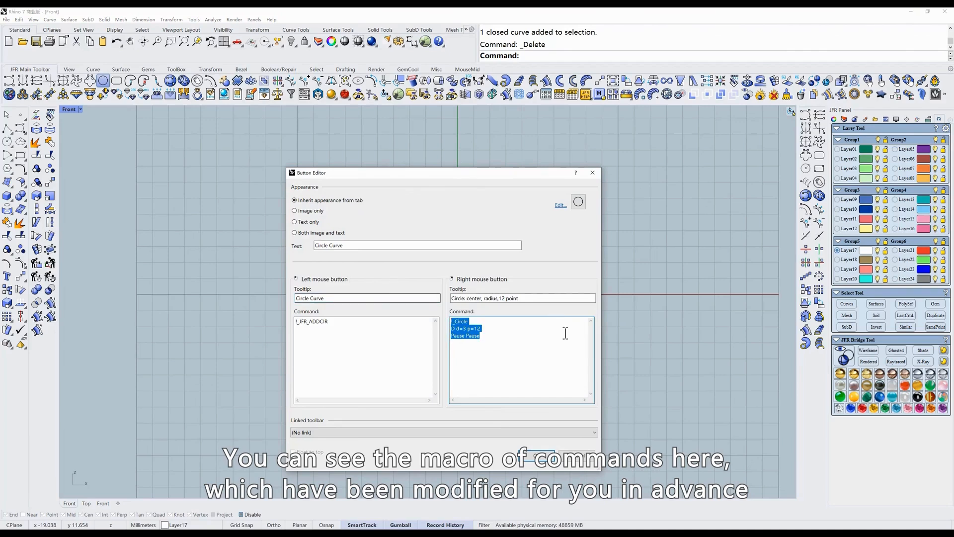
left_click(547, 368)
left_click(577, 456)
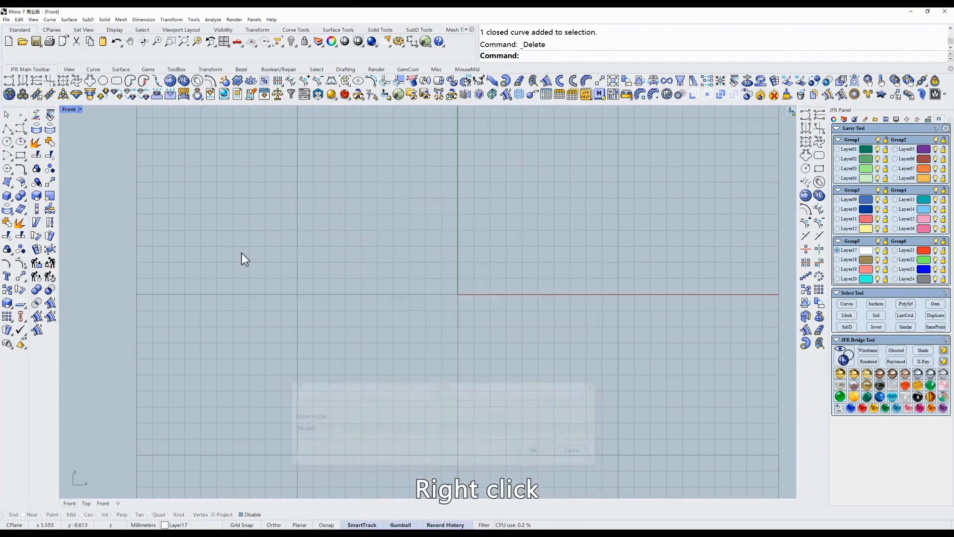
- Draw a 12-point circle about 5.2 mm in diameter above and right of the origin
right_click(104, 82)
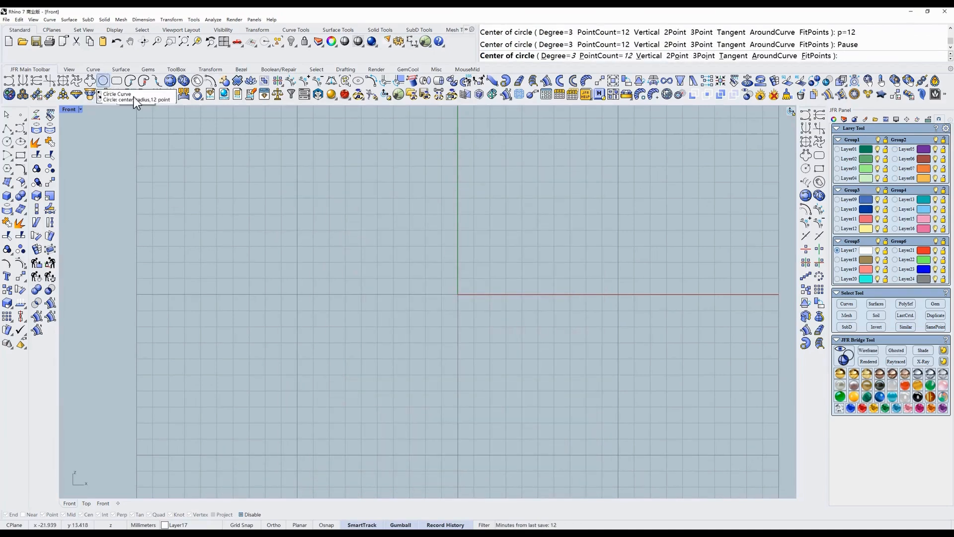
left_click(547, 201)
left_click(561, 232)
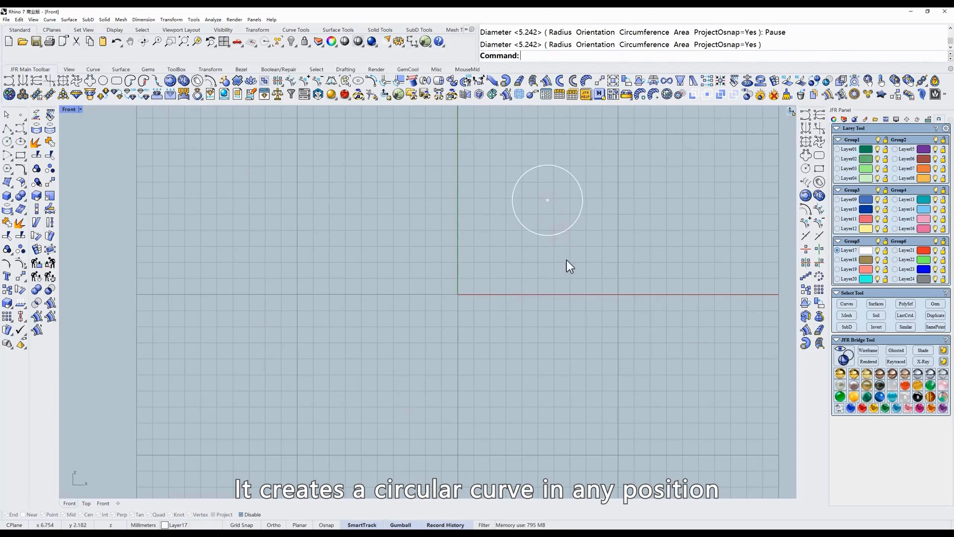
- Draw another 12-point circle about 4.4 mm in diameter left of the origin, then delete both circles
right_click(104, 81)
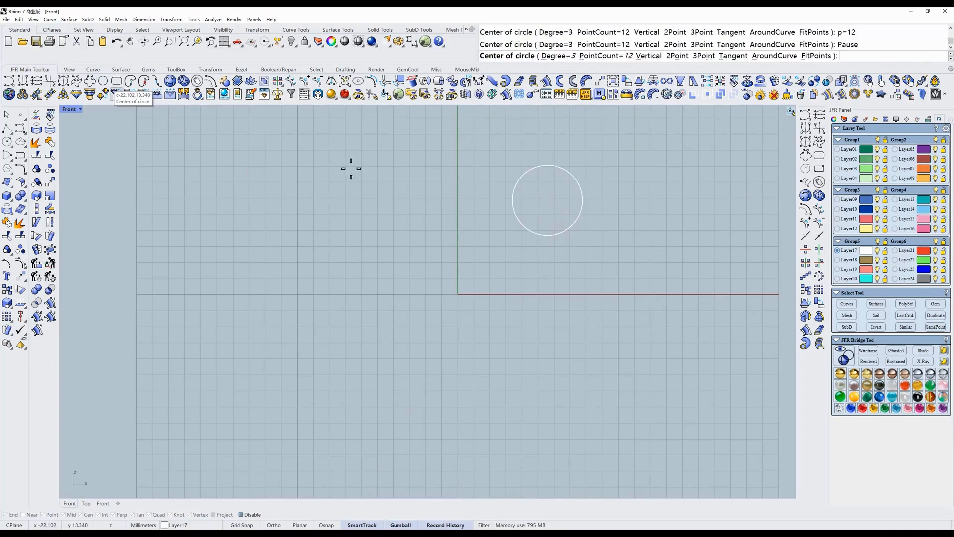
left_click(367, 195)
left_click(377, 226)
left_click_drag(553, 255, 309, 134)
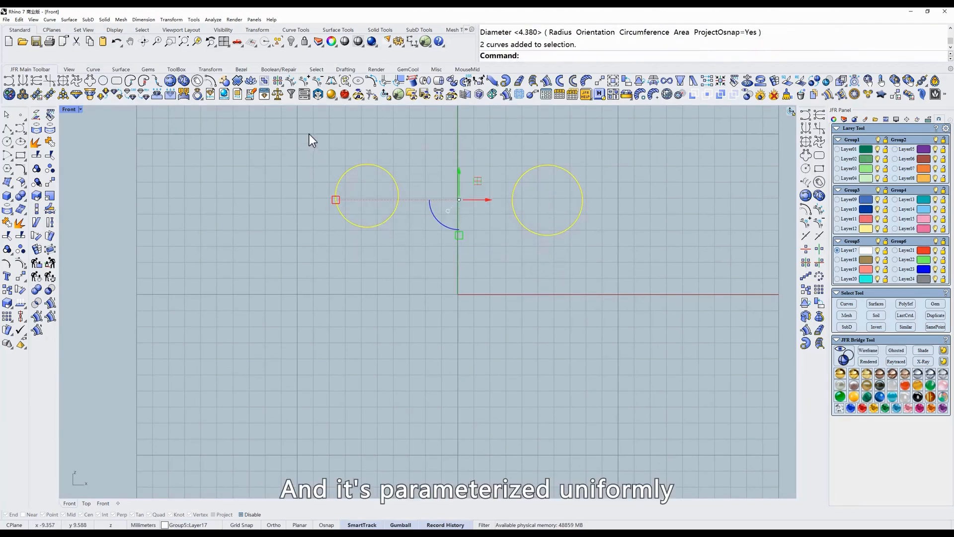
left_click(292, 81)
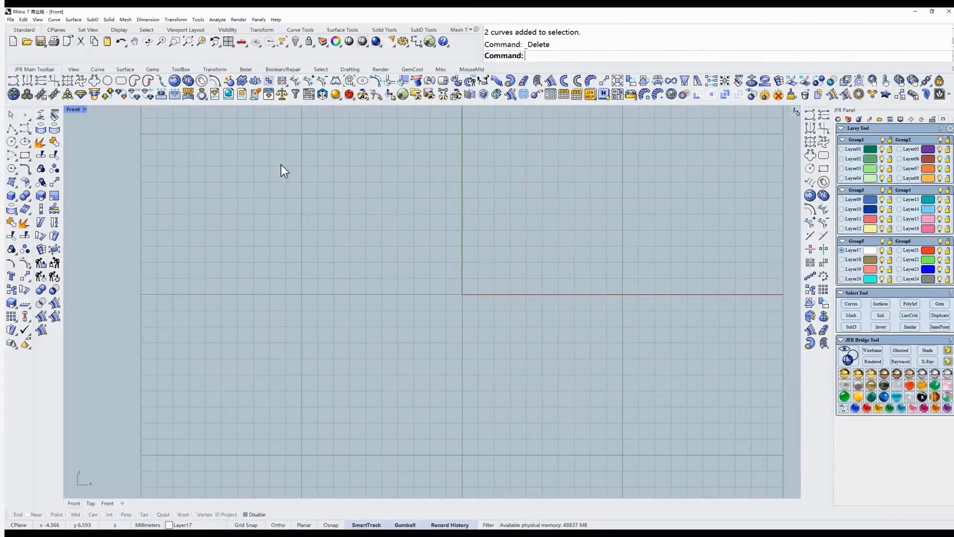
- Create a single-curve rectangle centered at the origin with width 2 and height 1
left_click(115, 82)
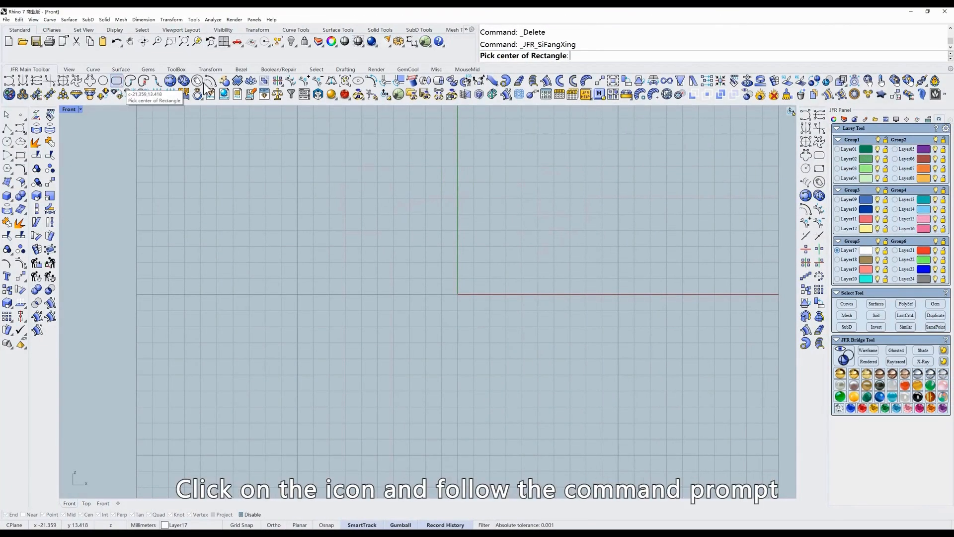
scroll(468, 260, "up", 1)
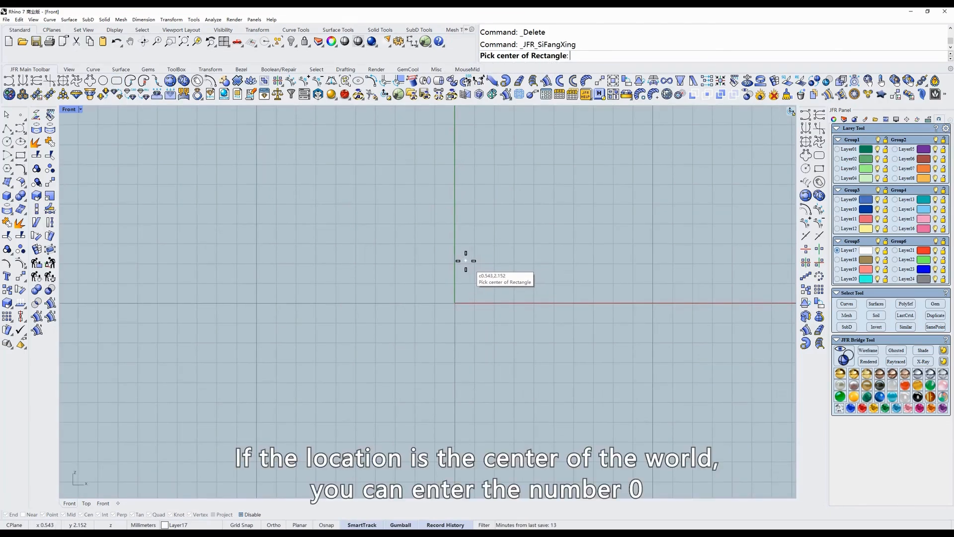
type("0")
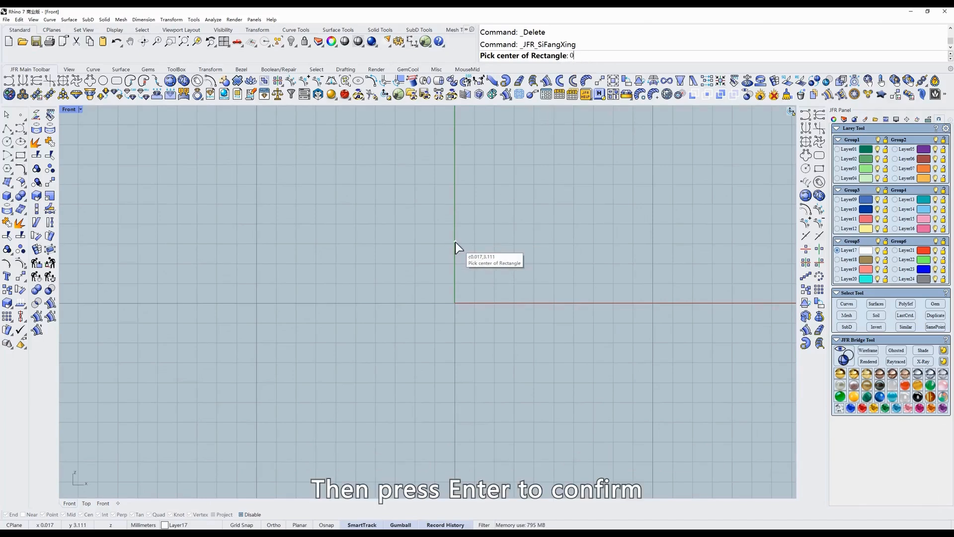
key("Return")
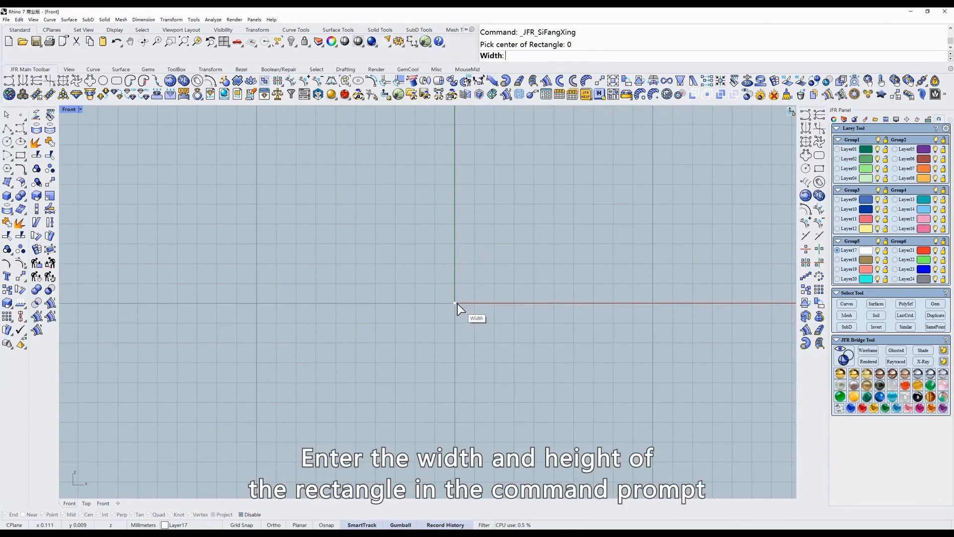
type("2")
key("Return")
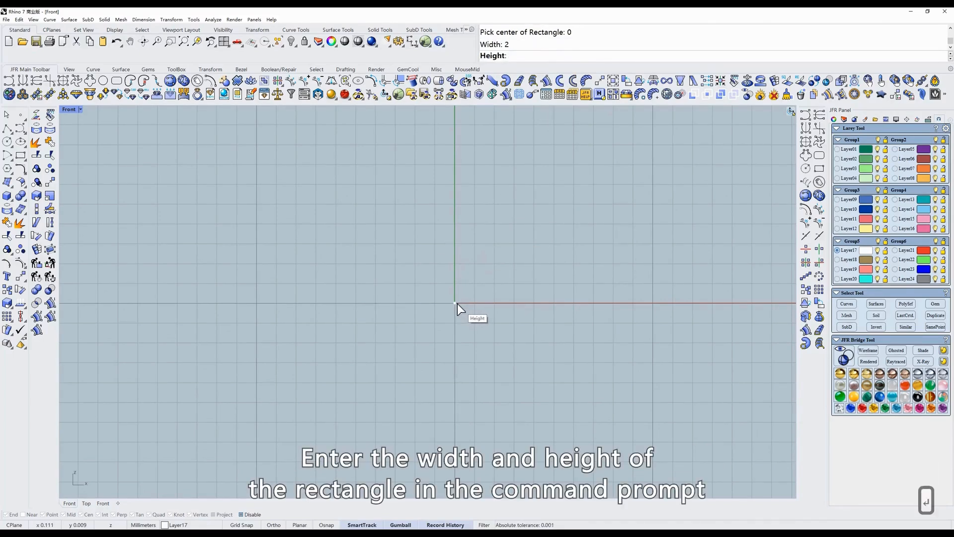
type("1")
key("Return")
- Select the rectangle and show its control points
scroll(457, 303, "up", 3)
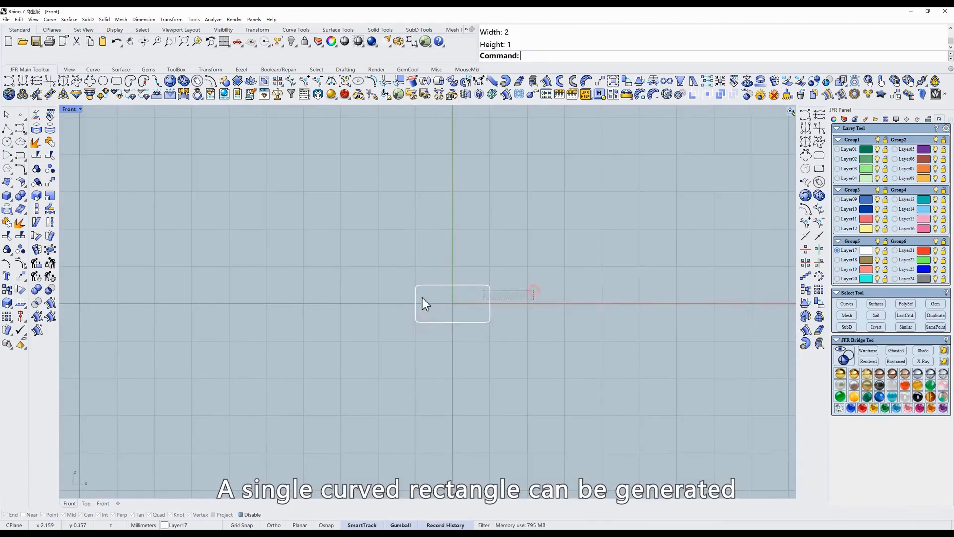
left_click(418, 309)
left_click(291, 83)
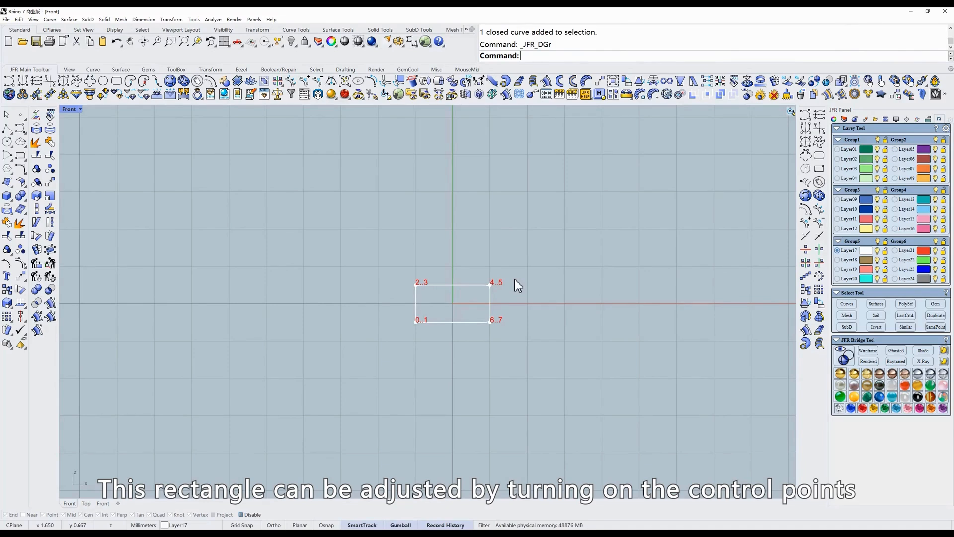
- Reshape the rectangle's top edge with the curve editing tool into a pendant ribbon profile
left_click(22, 81)
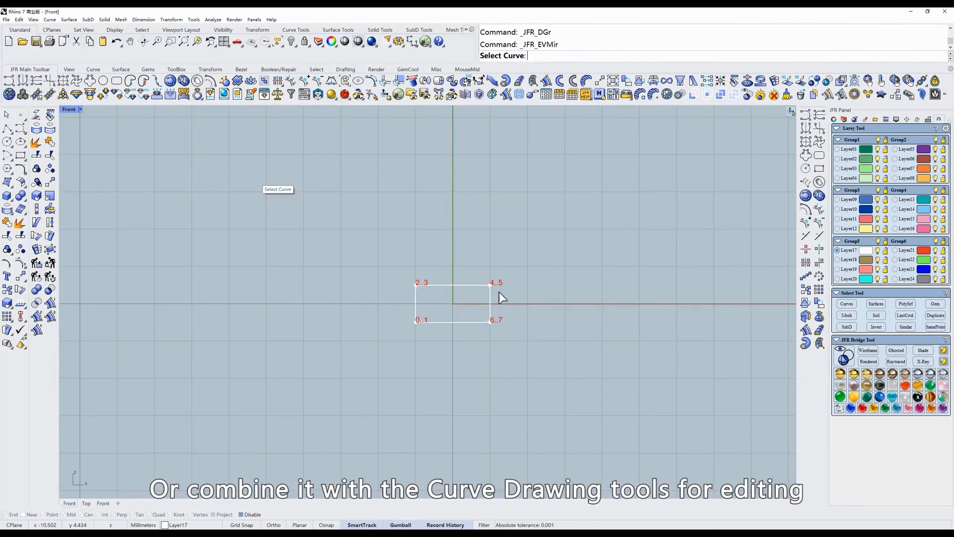
left_click(443, 284)
mouse_move(430, 285)
left_mouse_down()
mouse_move(430, 269)
mouse_move(449, 285)
left_mouse_up()
right_click(467, 268)
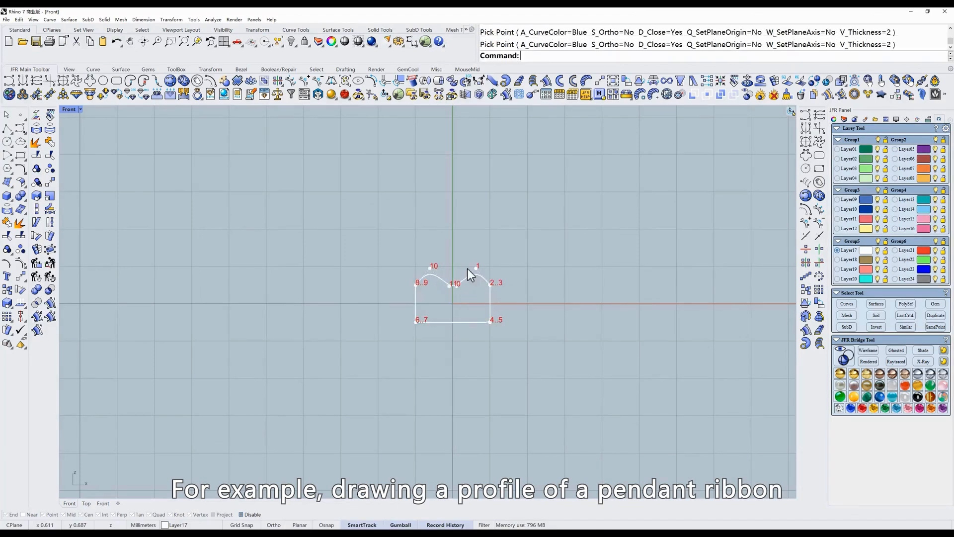
key("Escape")
- Delete the edited rectangle and create a new 2 by 1 rectangle centered above and right of the origin
left_click_drag(541, 258, 373, 336)
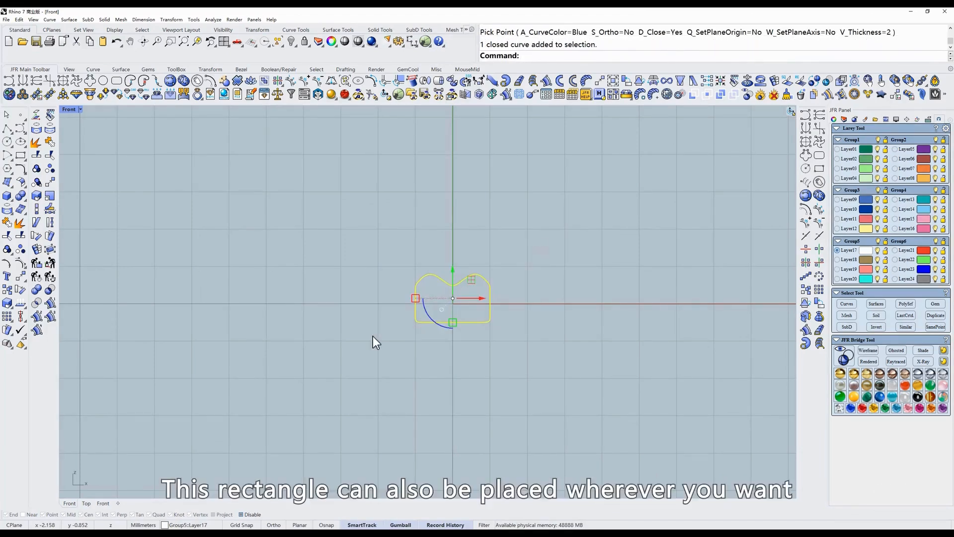
key("Delete")
left_click(180, 91)
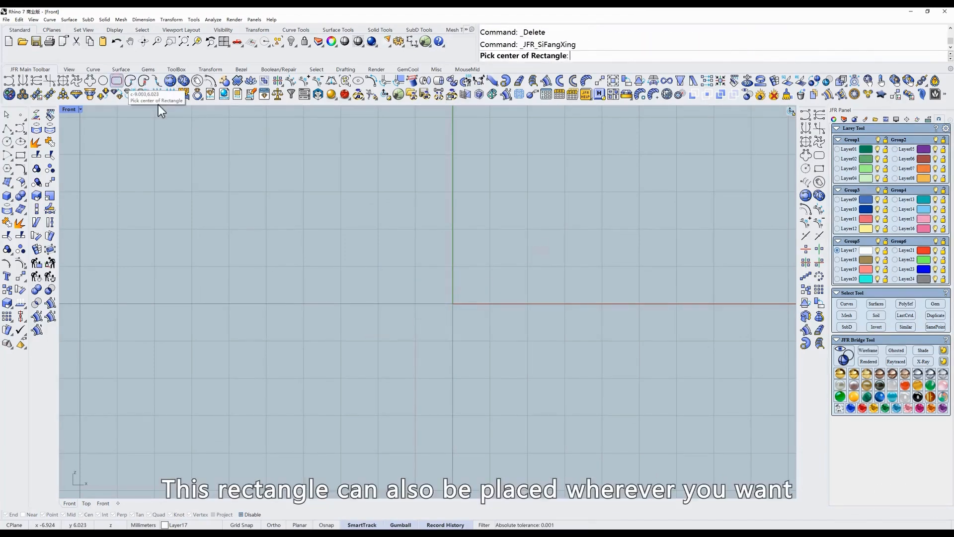
left_click(526, 222)
type("2")
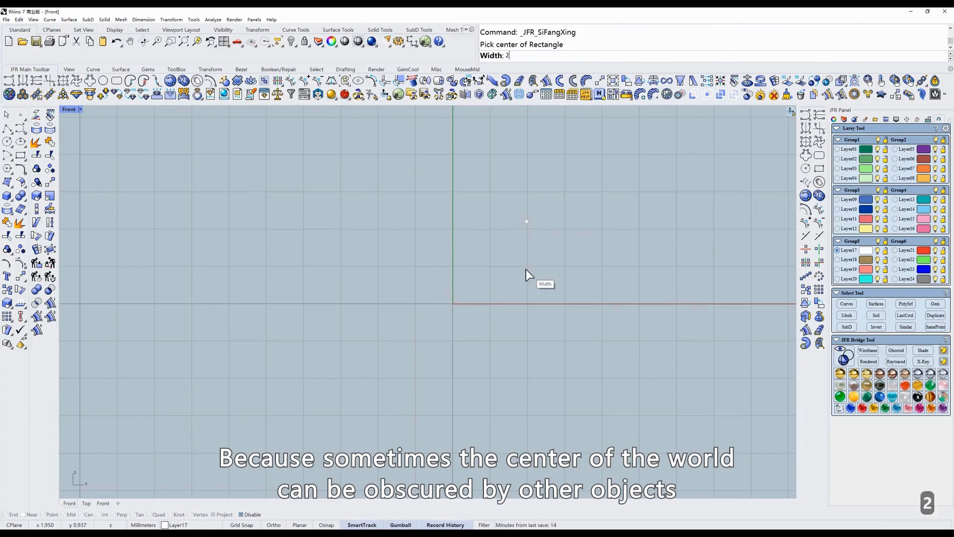
key("Return")
type("1")
key("Return")
- Select the new rectangle and delete it
left_click(604, 264)
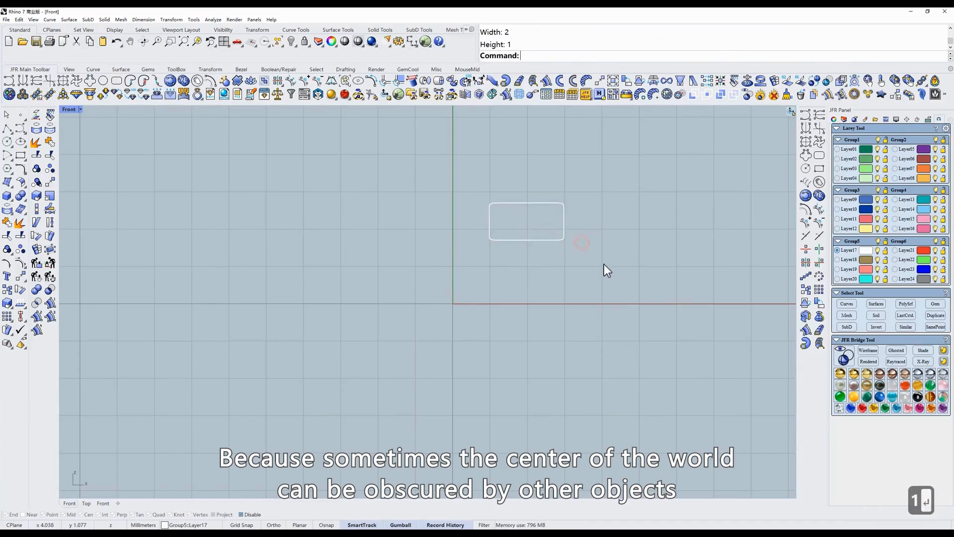
left_click(515, 198)
key("Delete")
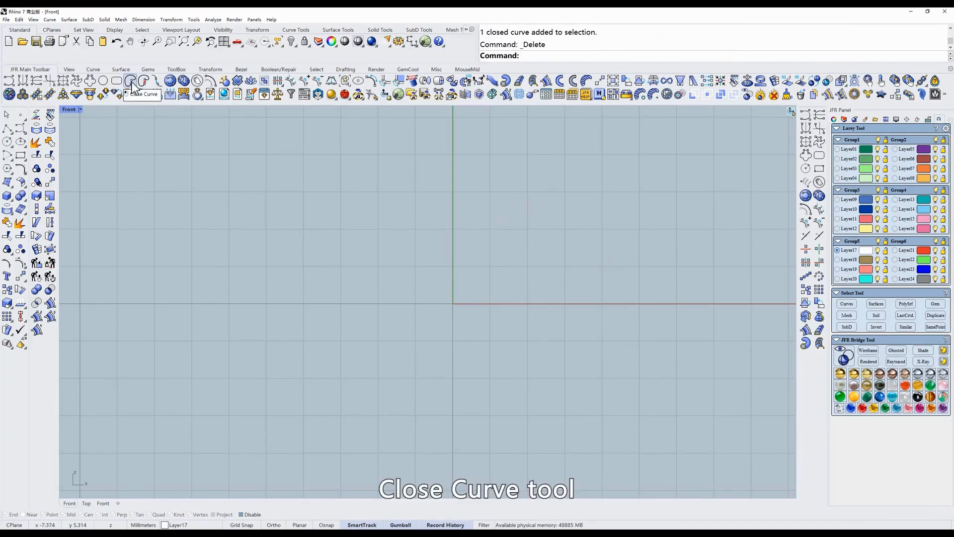
- Draw an open hook-shaped curve through eight points around the origin with the JFR curve tool
left_click(9, 81)
left_click(425, 190)
left_click(503, 188)
left_click(563, 235)
left_click(559, 297)
left_click(422, 328)
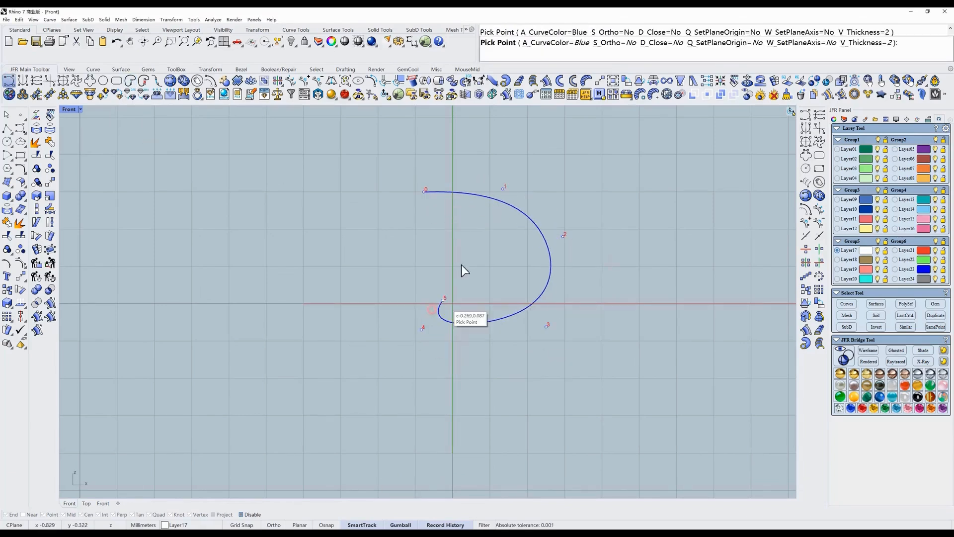
left_click(444, 298)
left_click(443, 236)
left_click(389, 243)
key("Return")
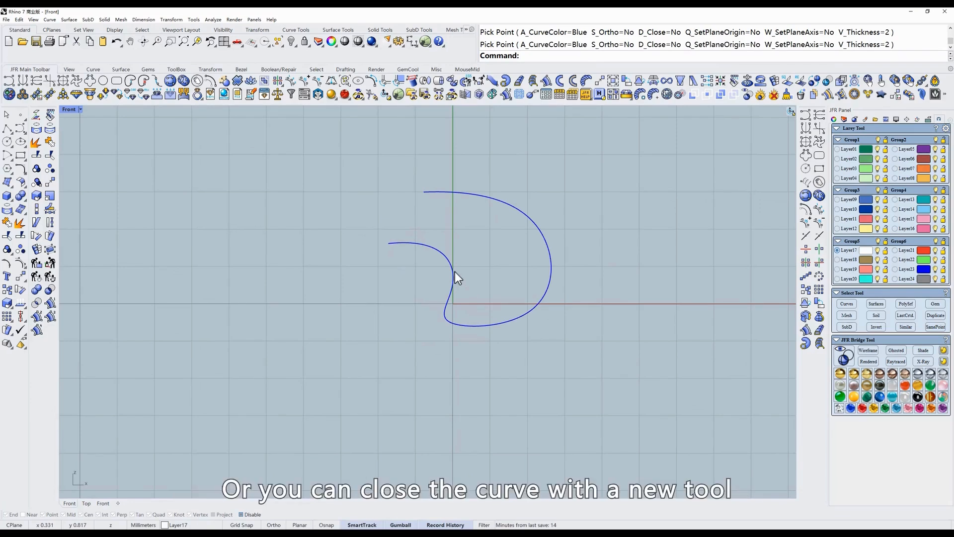
- Close the hook-shaped curve with the JFR close curve tool
left_click(130, 80)
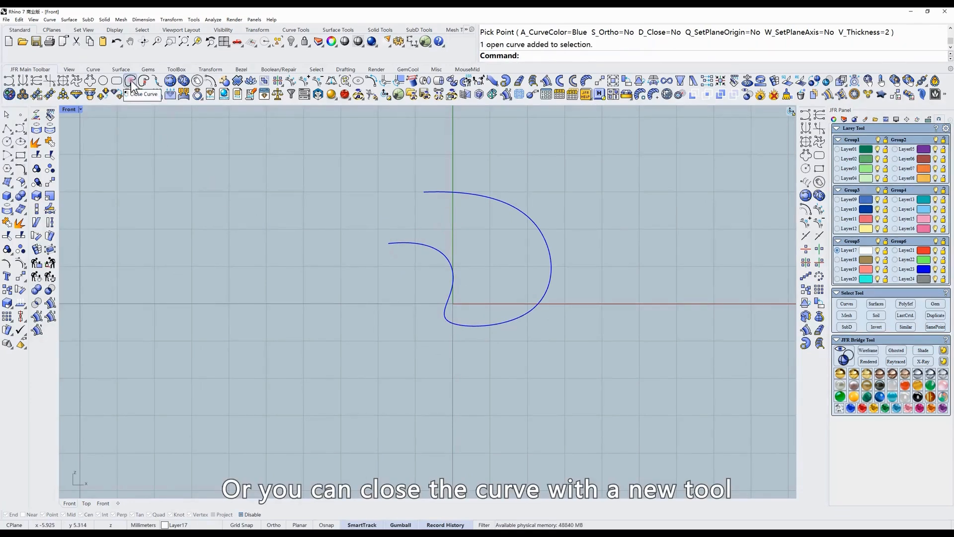
left_click(442, 192)
key("Return")
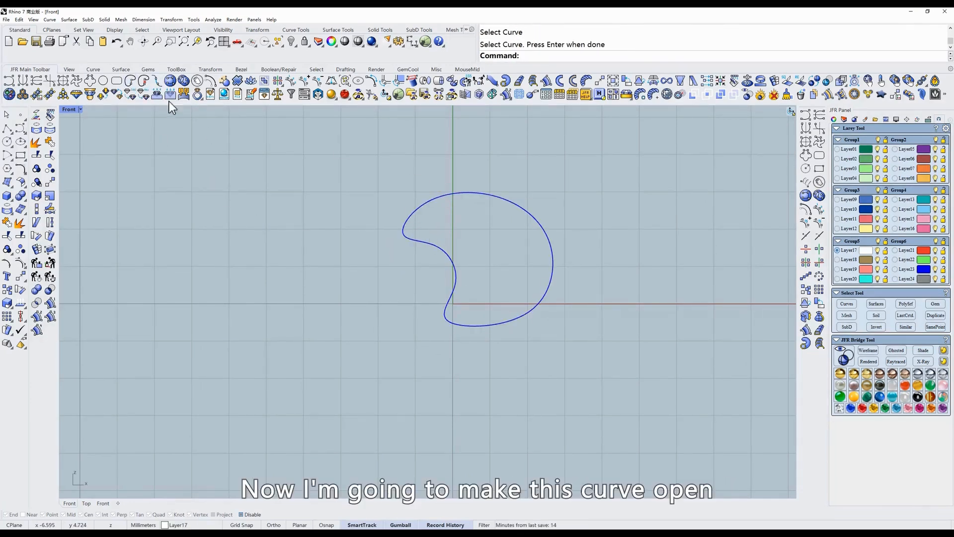
- Select the closed curve and show its control points for the open curve tool
left_click(144, 81)
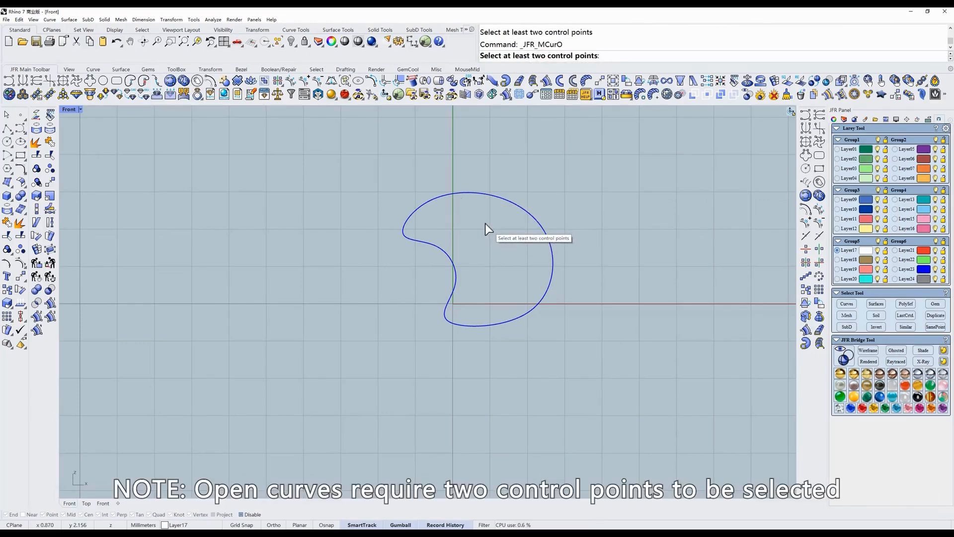
key("space")
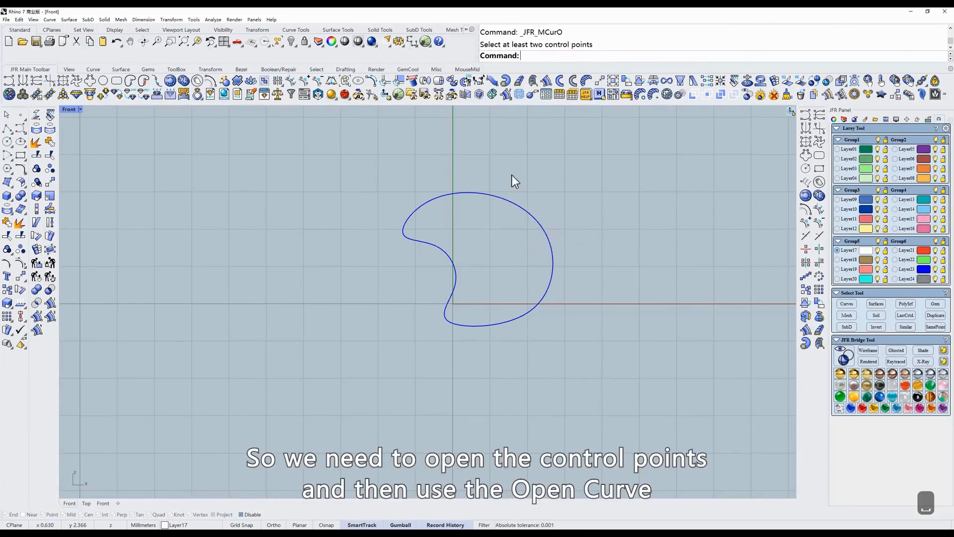
left_click_drag(571, 169, 485, 240)
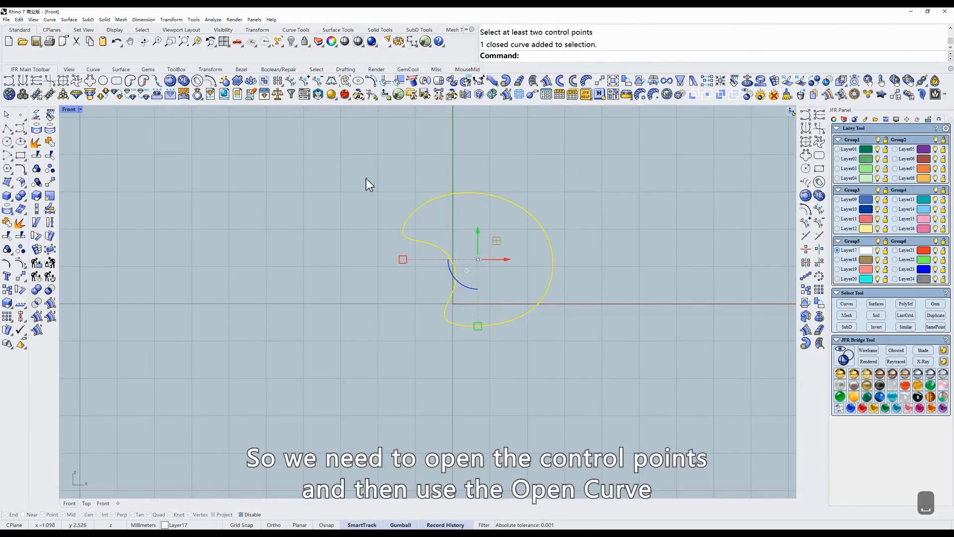
left_click(291, 81)
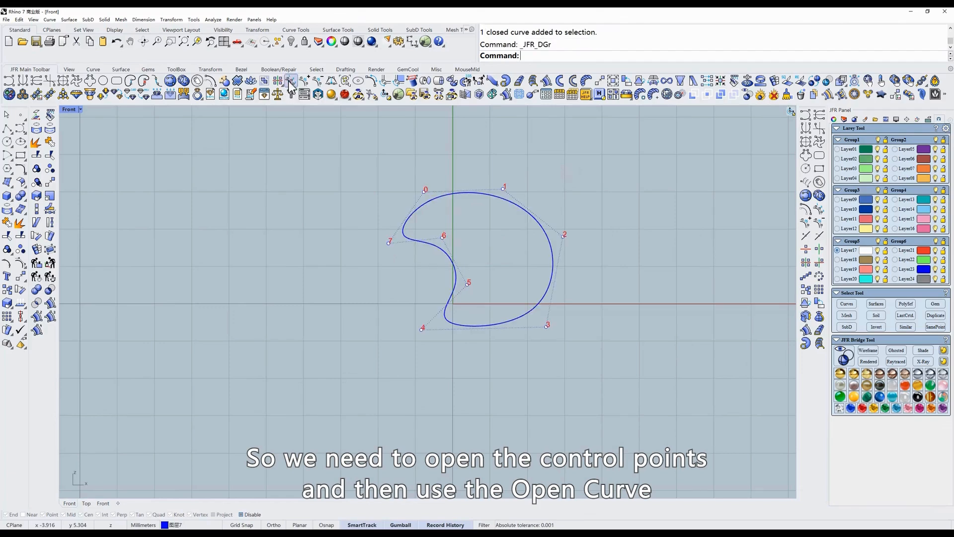
- Open the closed curve between the two control points at its upper right with the open curve tool
left_click(146, 83)
left_click_drag(487, 162, 629, 260)
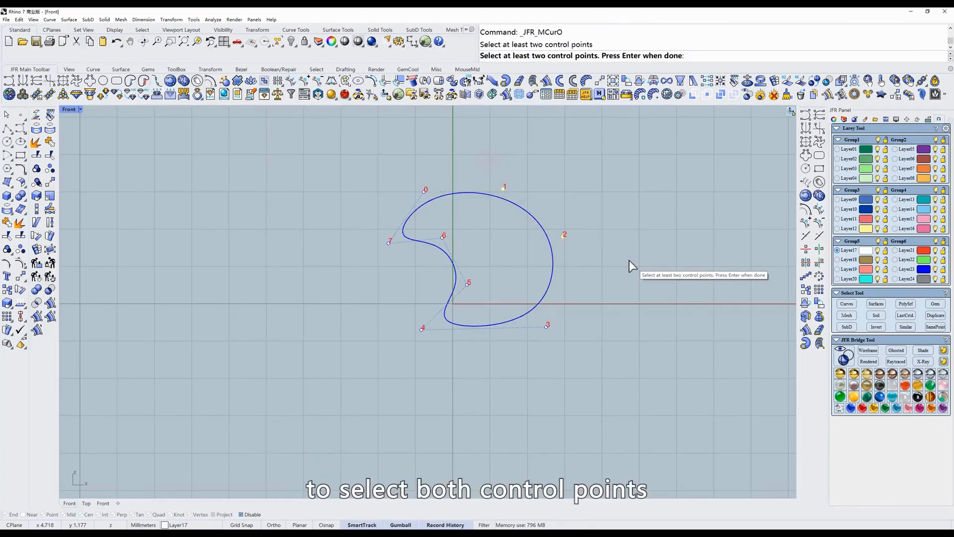
key("Return")
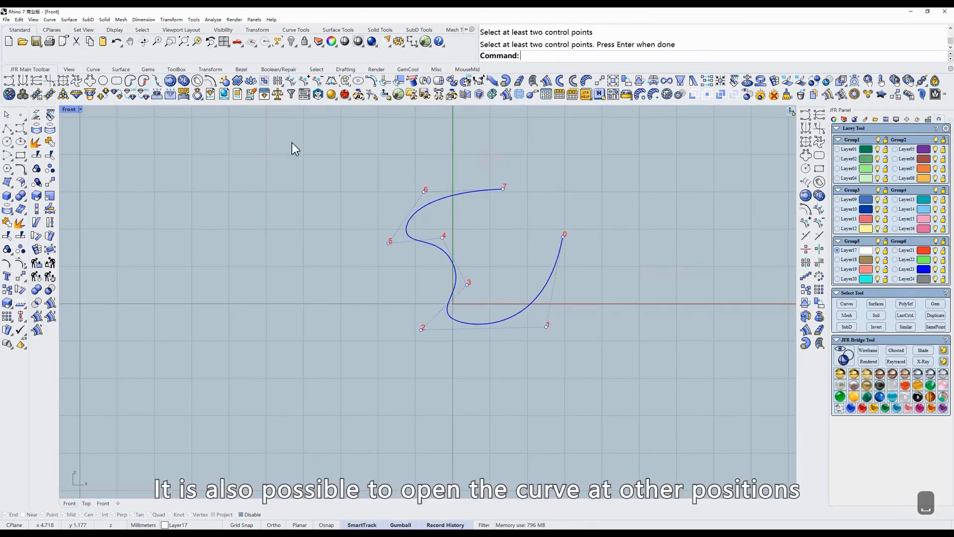
- Open the curve at another position by selecting the two control points at its upper left
left_click(146, 82)
left_click_drag(311, 169, 431, 275)
key("Return")
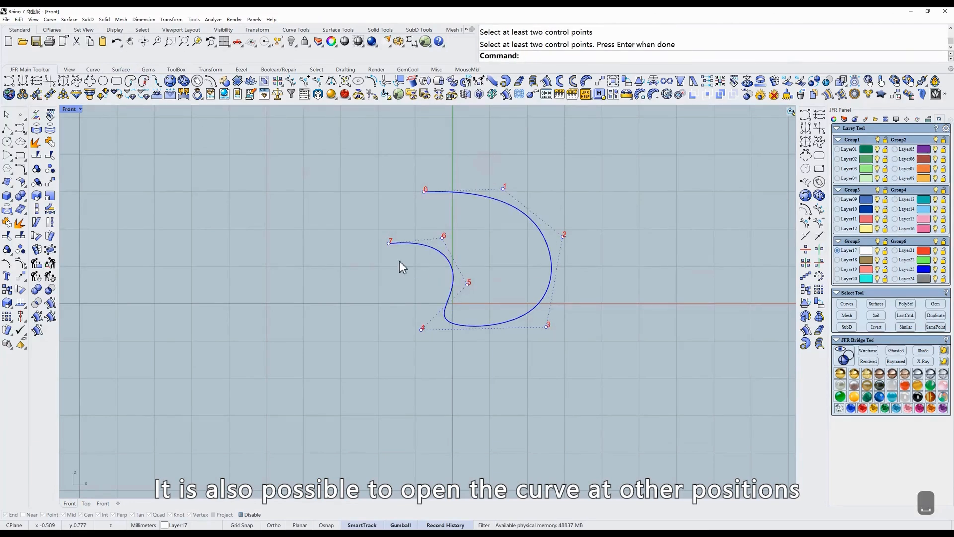
- Select and delete the curve to clear the viewport
left_click(144, 81)
left_click_drag(376, 309, 643, 401)
key("Return")
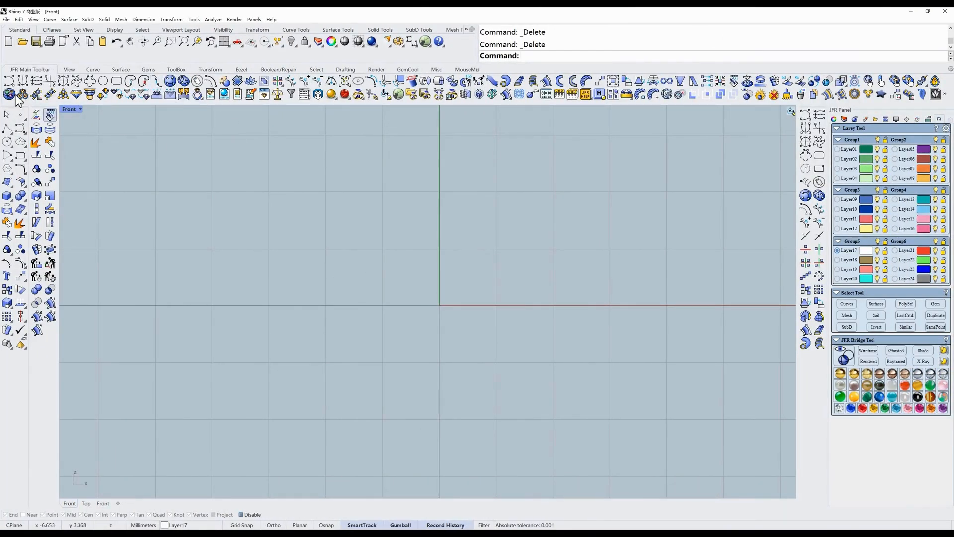
- Draw an S-shaped open curve with the Simple Curve tool, hooking down at the right, and adjust its end control points
left_click(806, 117)
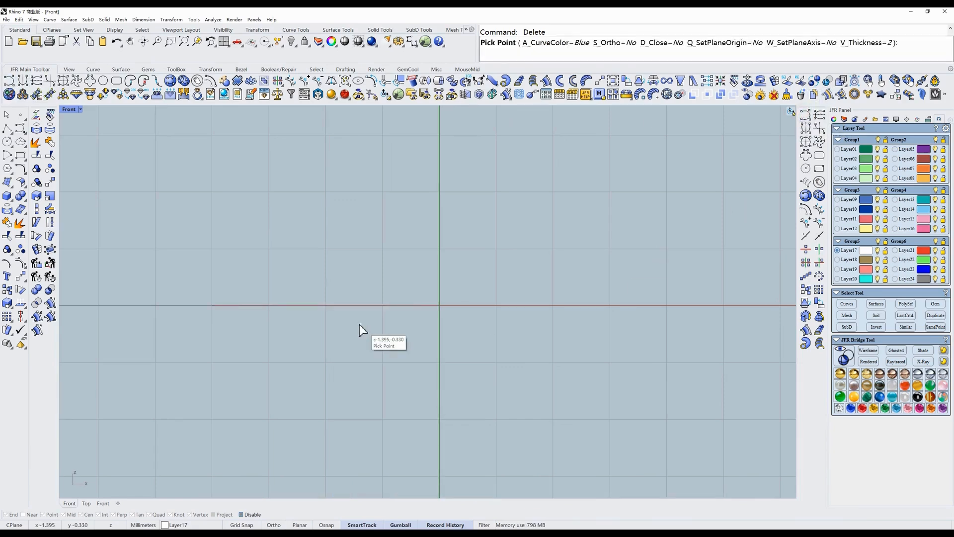
left_click(312, 263)
left_click(358, 304)
left_click(430, 293)
left_click(467, 265)
left_click(482, 249)
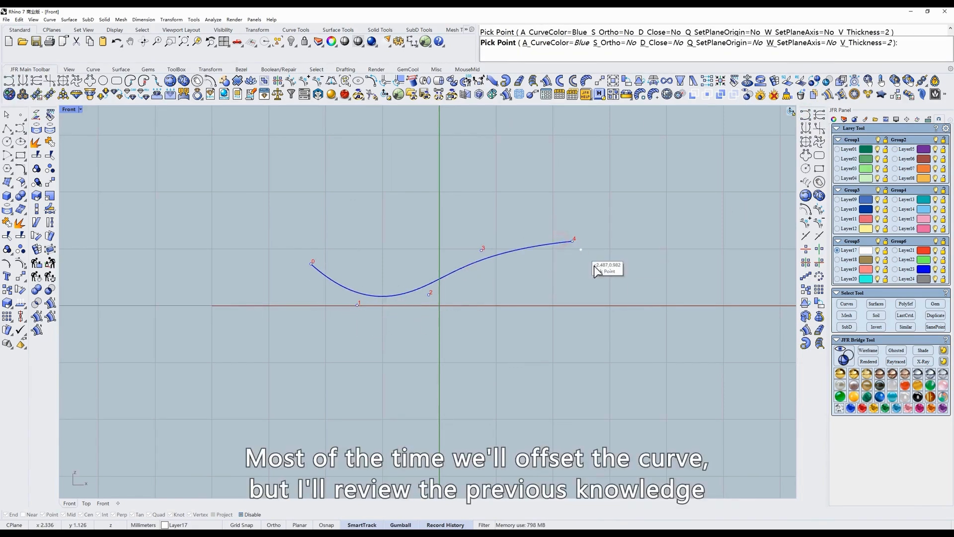
left_click(573, 240)
left_click(527, 231)
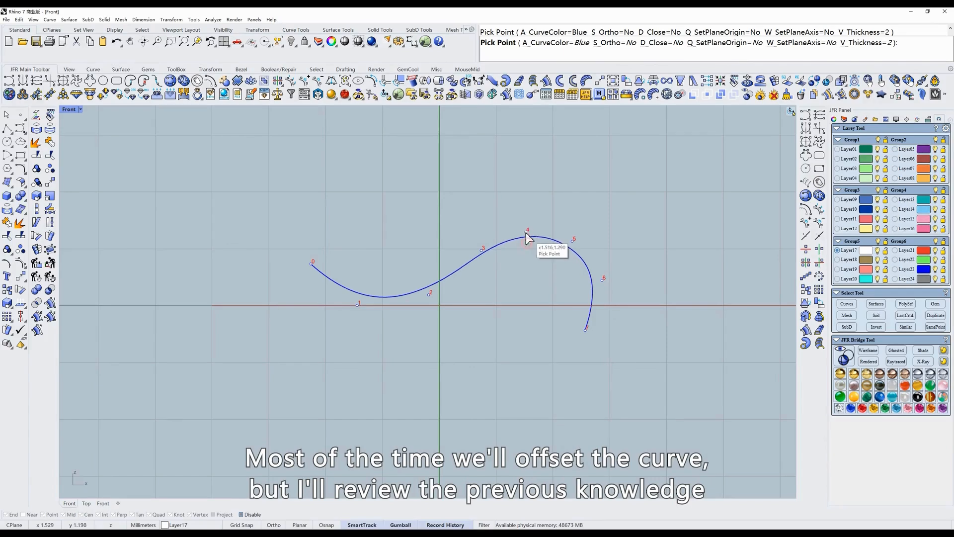
left_click_drag(572, 241, 584, 243)
left_click_drag(601, 279, 601, 297)
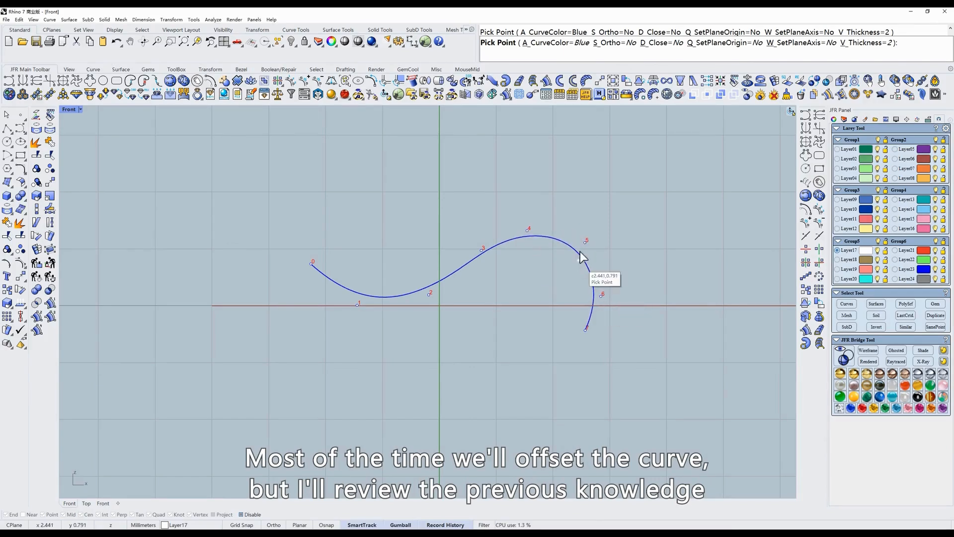
left_click_drag(585, 243, 594, 243)
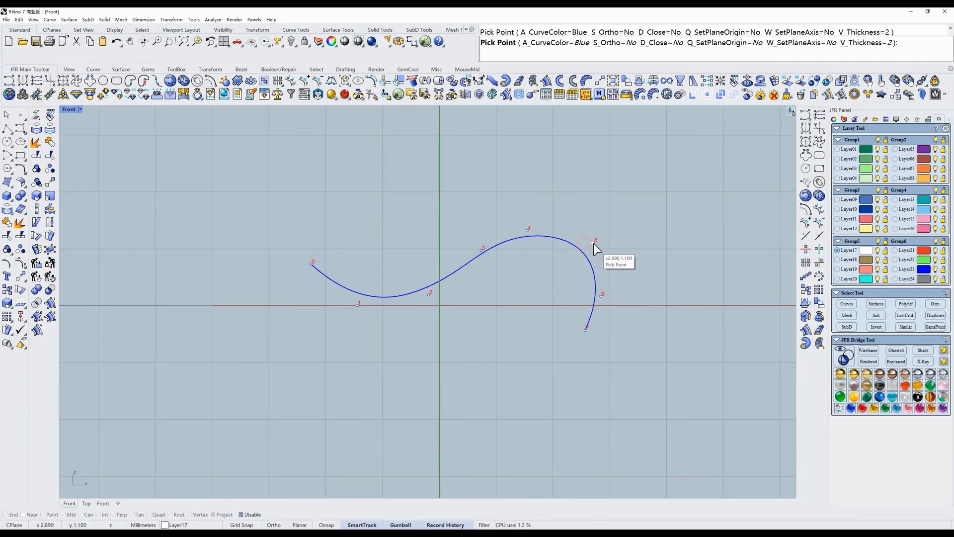
- Draw a second S-shaped curve just below the first and adjust its control points near the right end
left_click(298, 293, "ctrl")
left_click(297, 290)
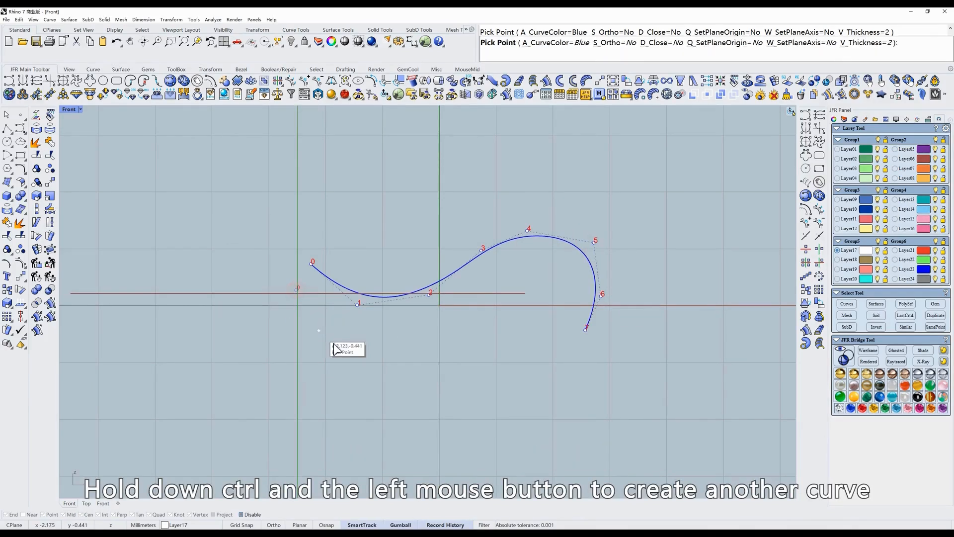
left_click(350, 331)
left_click(426, 337)
left_click(496, 297)
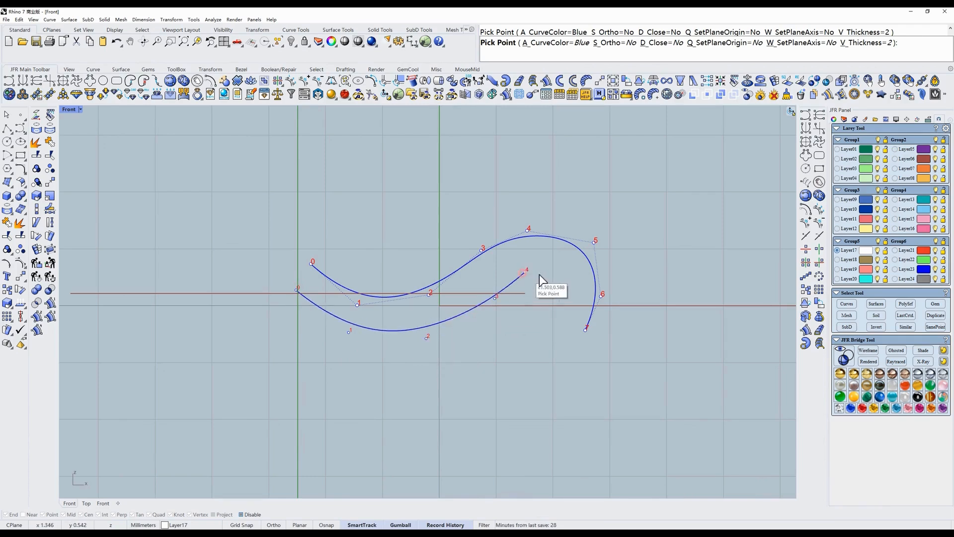
left_click(535, 269)
left_click(566, 306)
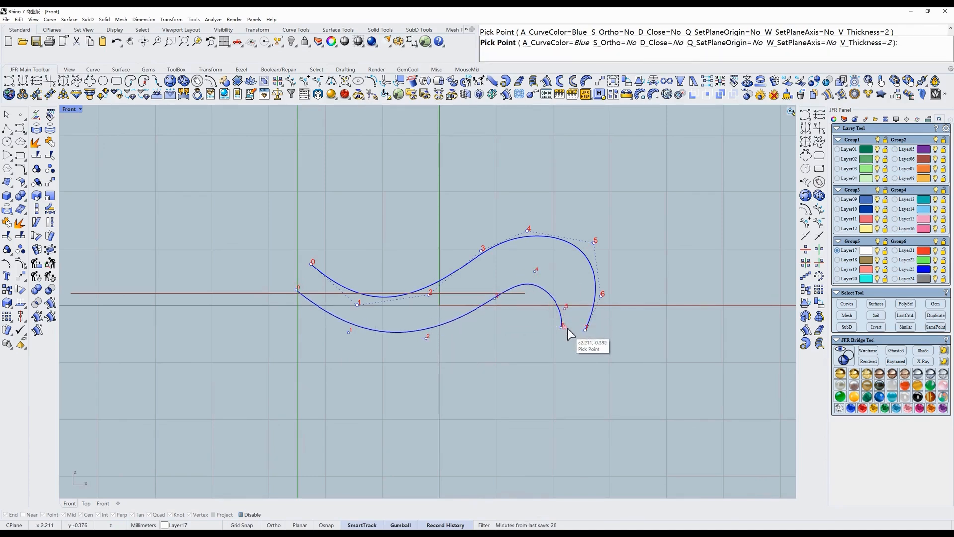
left_click(568, 330)
left_click_drag(536, 272, 537, 278)
left_click_drag(565, 308, 563, 301)
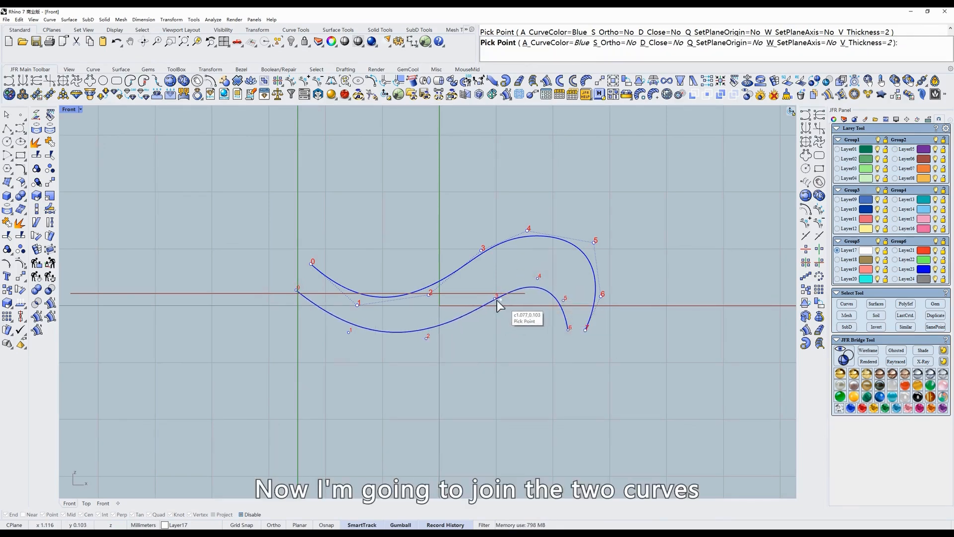
left_click_drag(494, 299, 490, 298)
key("Return")
scroll(475, 269, "up", 2)
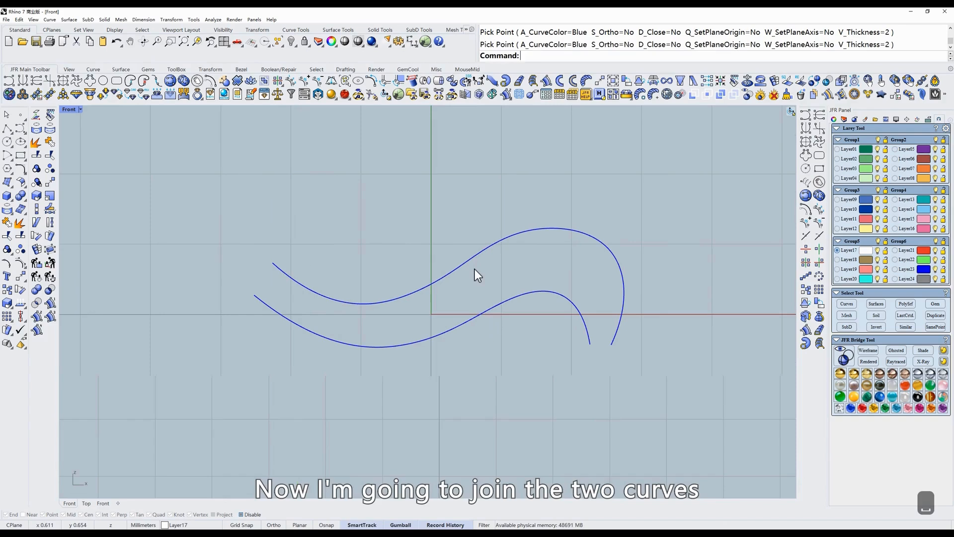
- Connect the two curves at both ends with rounded arc joints into a closed curve
left_click(157, 94)
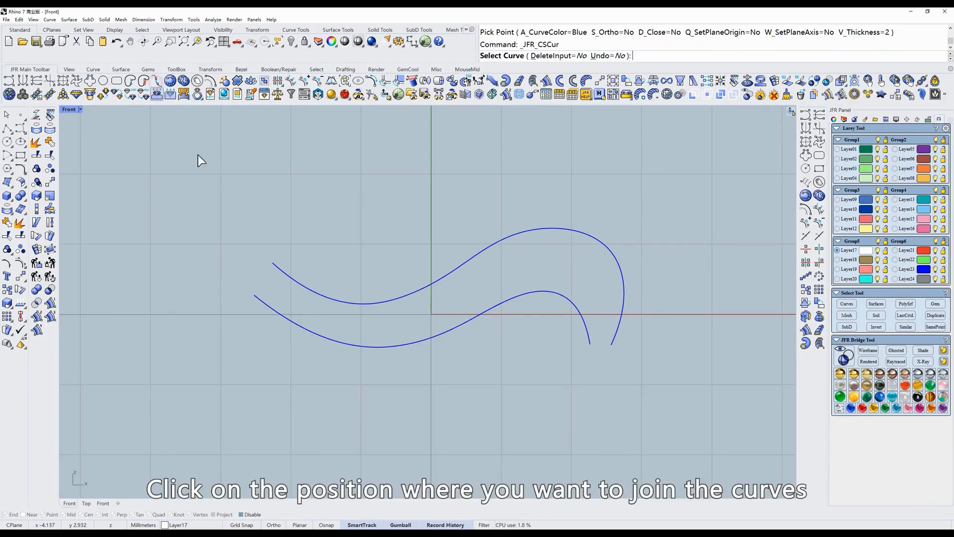
left_click(273, 263)
left_click(257, 299)
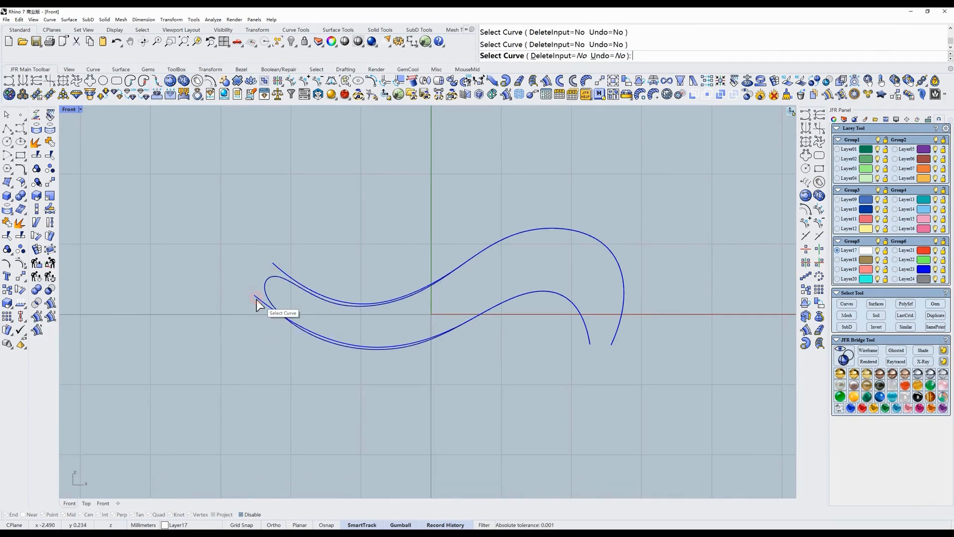
left_click(616, 340)
right_click_drag(595, 349, 595, 373)
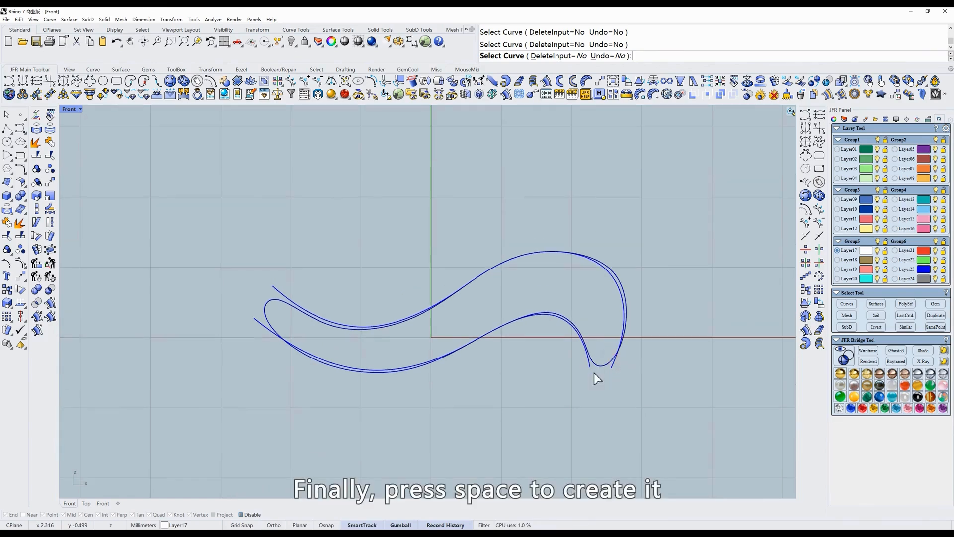
key("space")
- Move the joined closed curve upward and delete it
left_click(487, 311)
left_click_drag(447, 286, 404, 222)
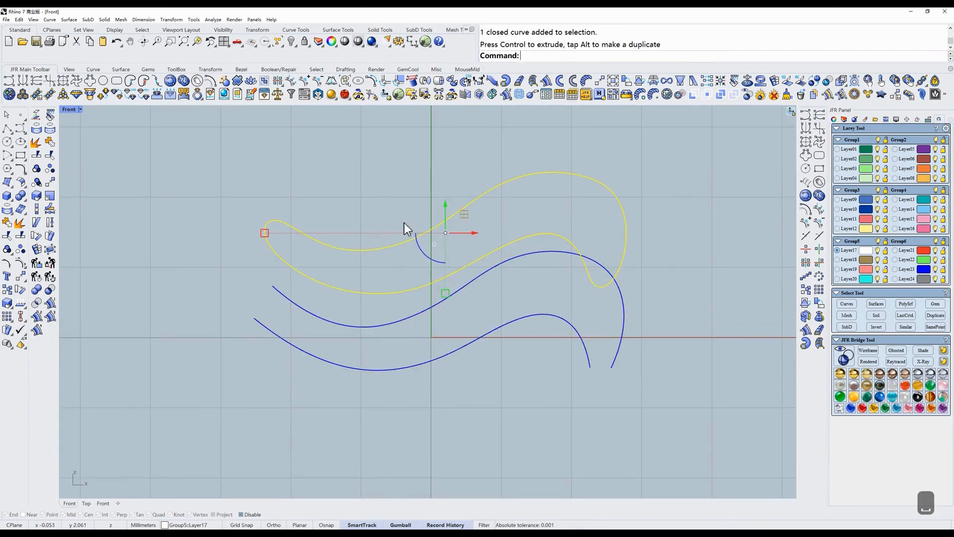
key("Delete")
right_click_drag(359, 210, 350, 198)
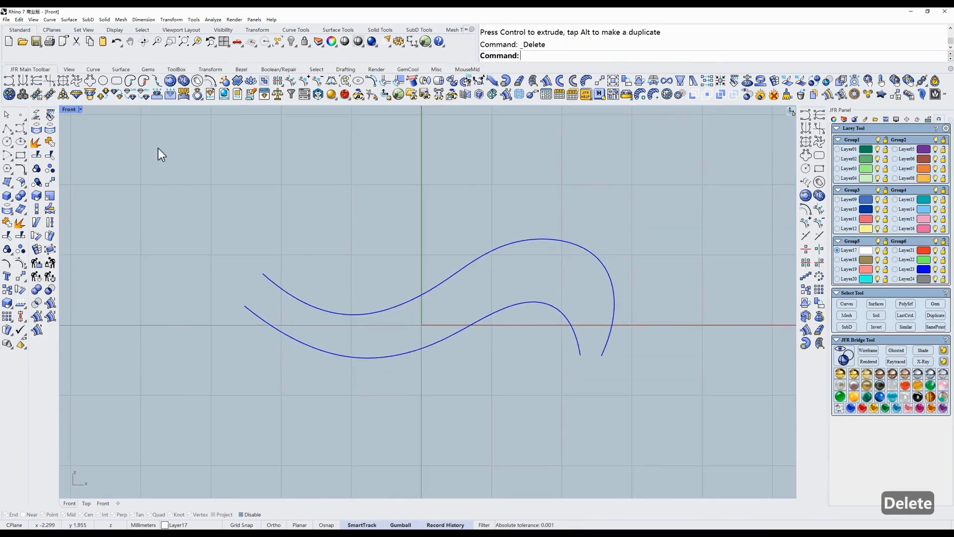
- Connect the two curves again, selecting each end twice to make right-angle joints, forming a closed curve
left_click(146, 82)
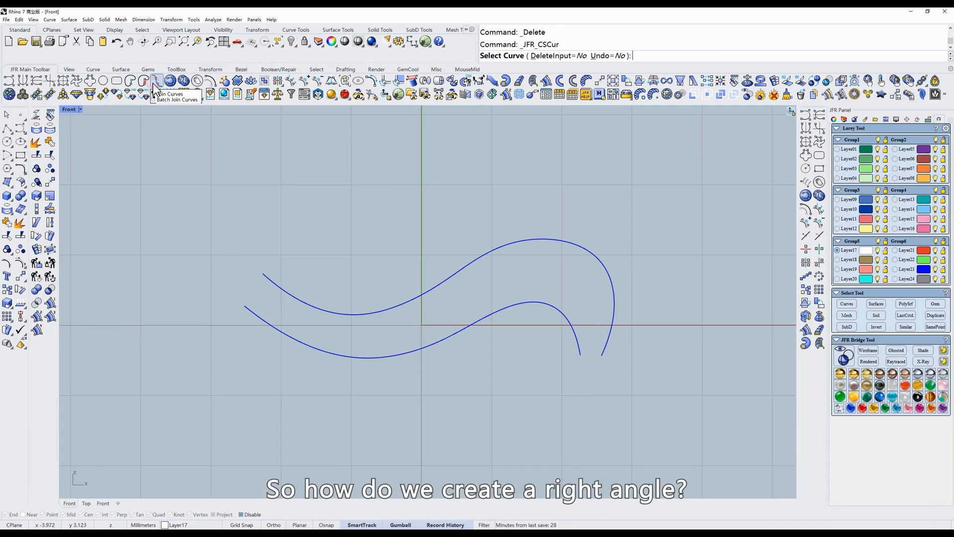
left_click(271, 279)
left_click(246, 309)
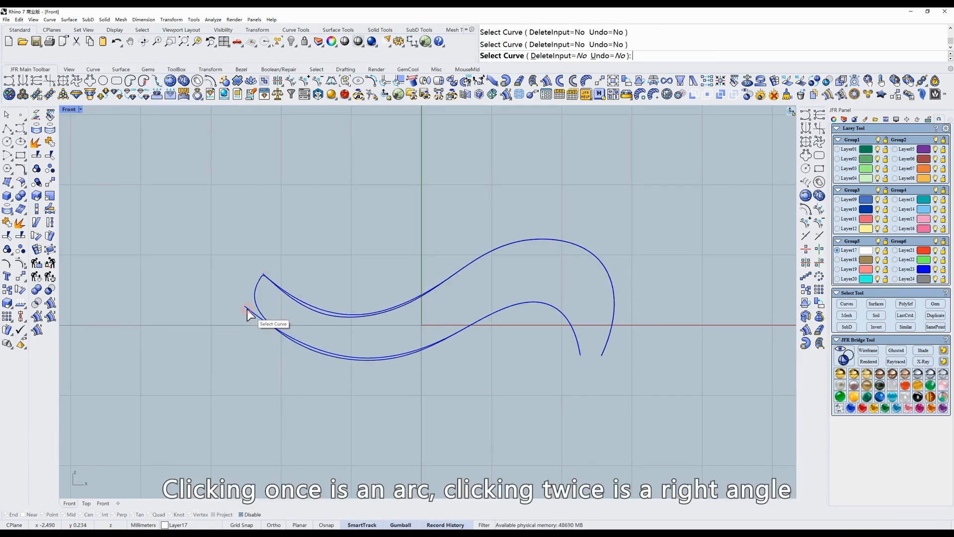
left_click(246, 309)
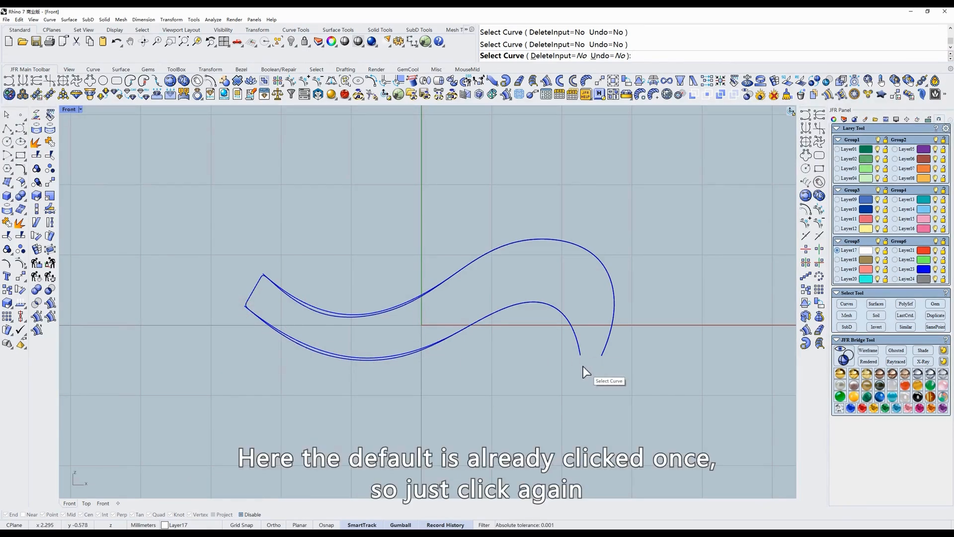
left_click(580, 348)
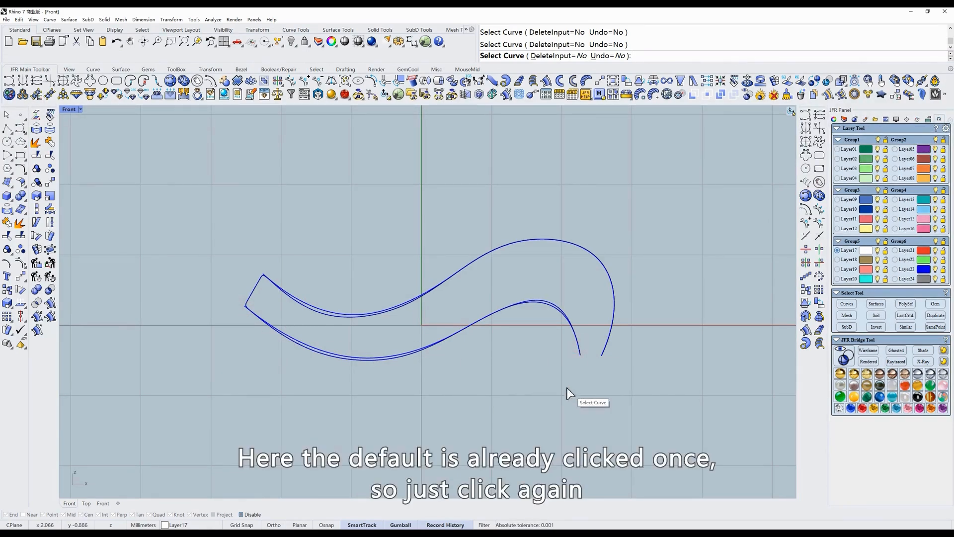
left_click(604, 355)
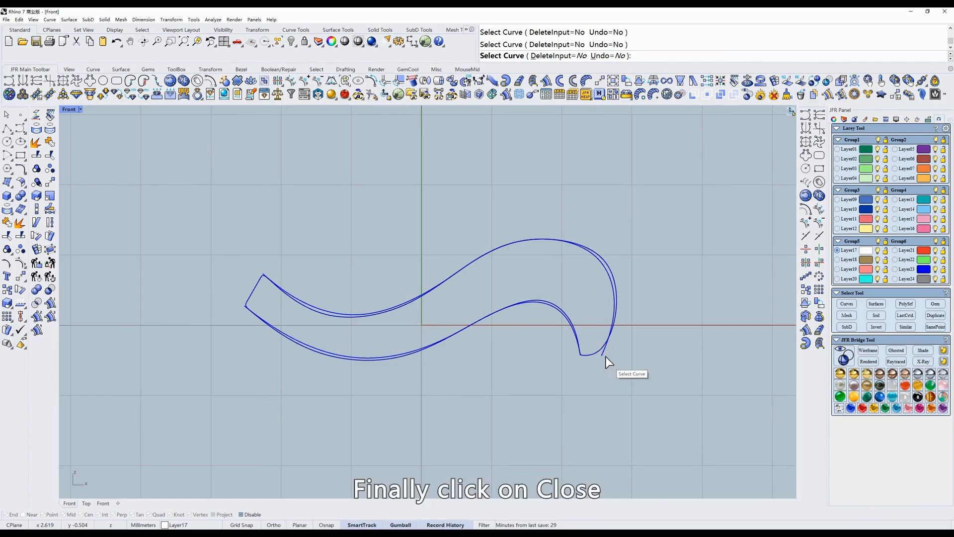
left_click(606, 351)
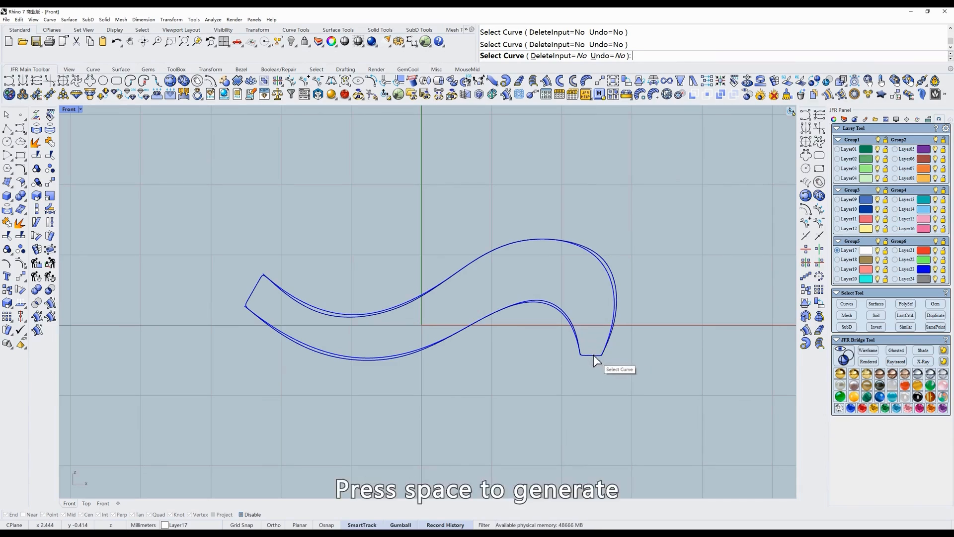
key("space")
- Move the right-angled closed curve upward and delete it
left_click_drag(431, 270, 430, 176)
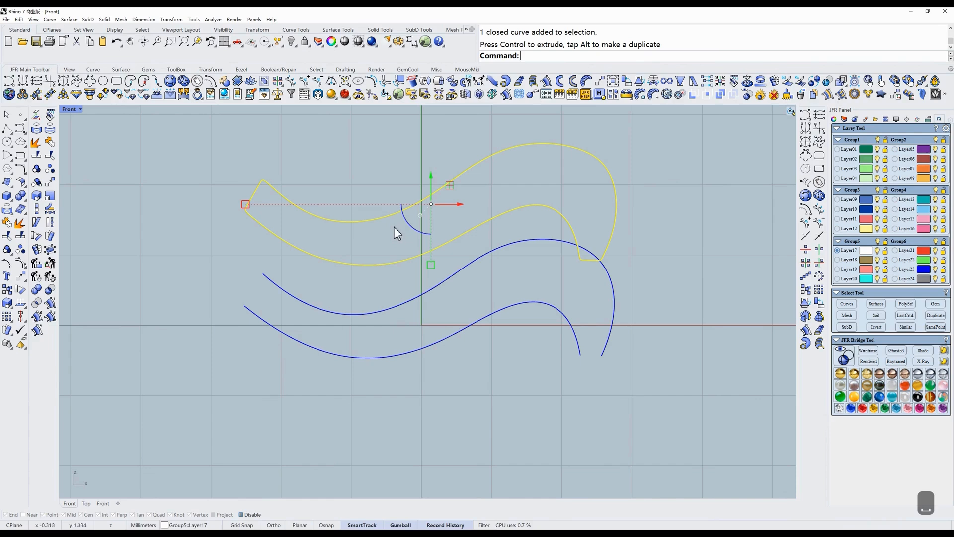
key("Delete")
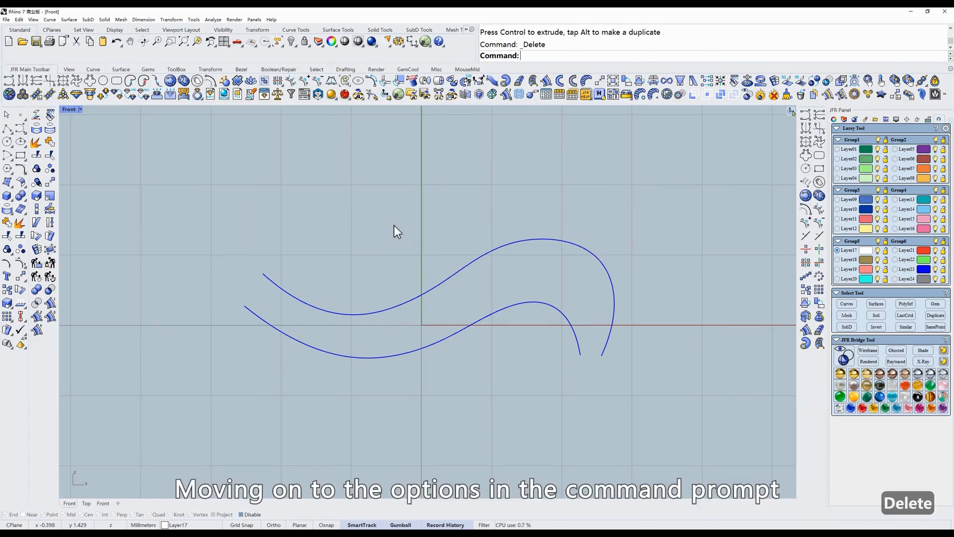
- Start the curve-connect command with DeleteInput set to Yes and connect the two curves at their left ends
left_click(157, 81)
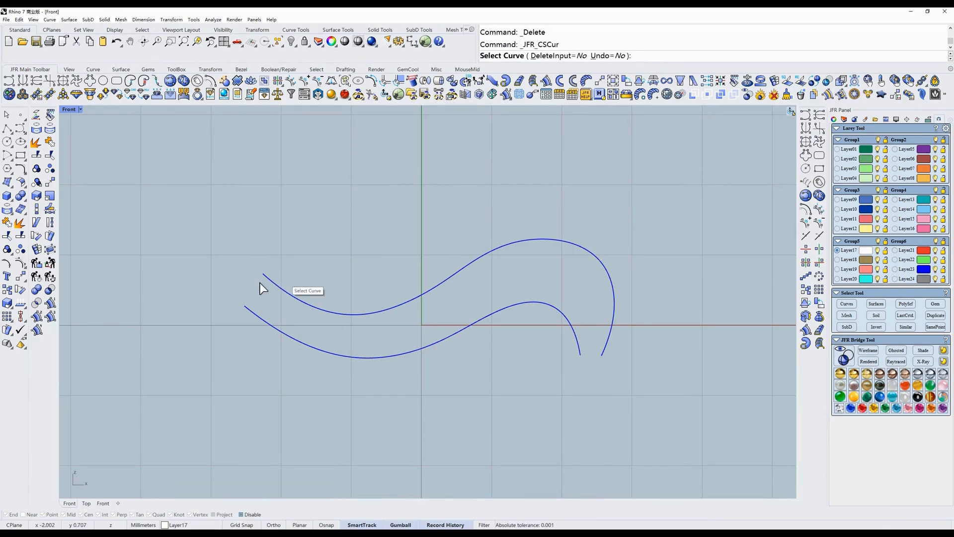
left_click(560, 55)
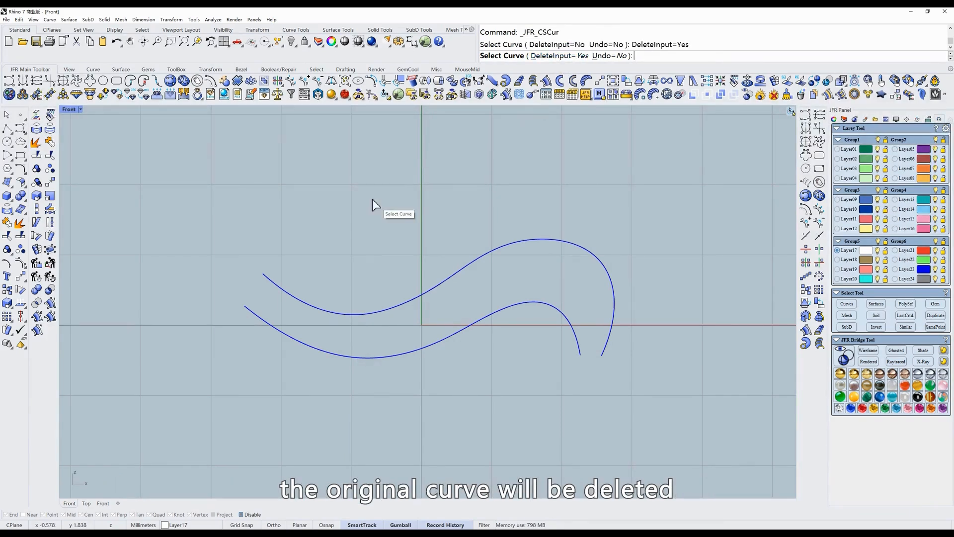
left_click(265, 274)
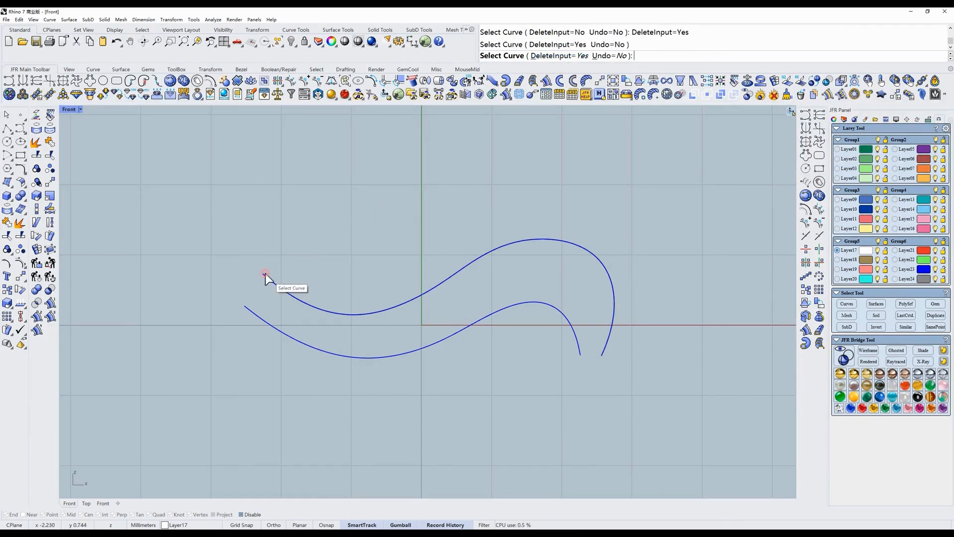
left_click(249, 308)
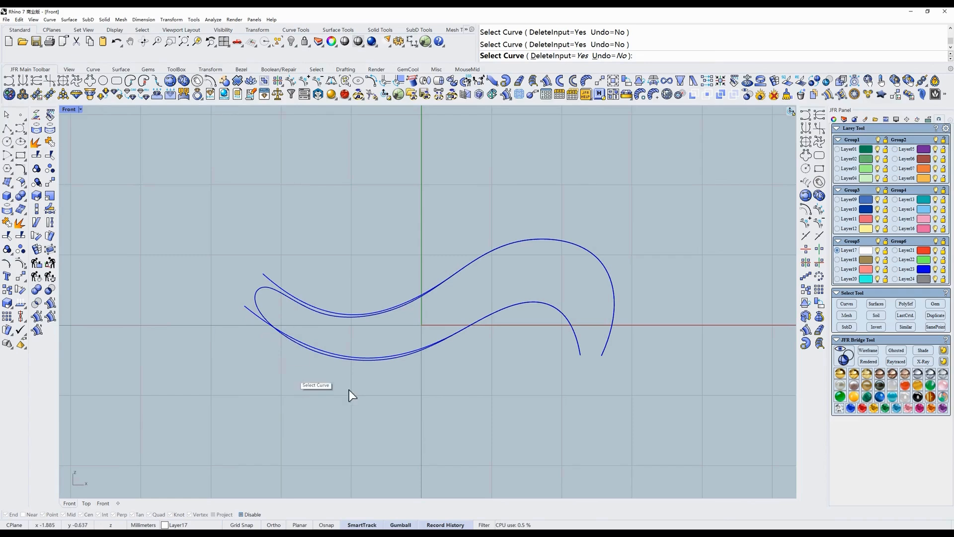
- Connect the curves at their right ends, then undo that connection with the command's Undo option
left_click(603, 352)
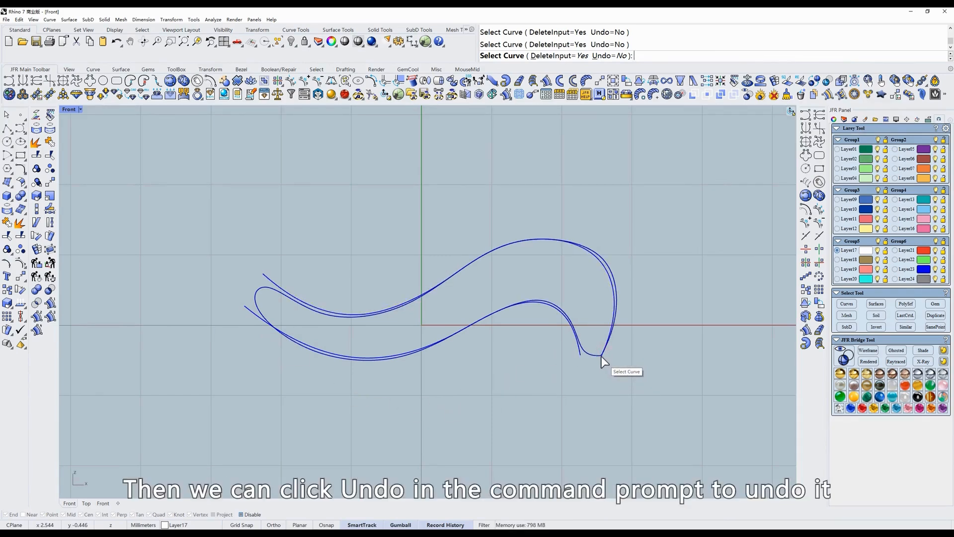
left_click(607, 55)
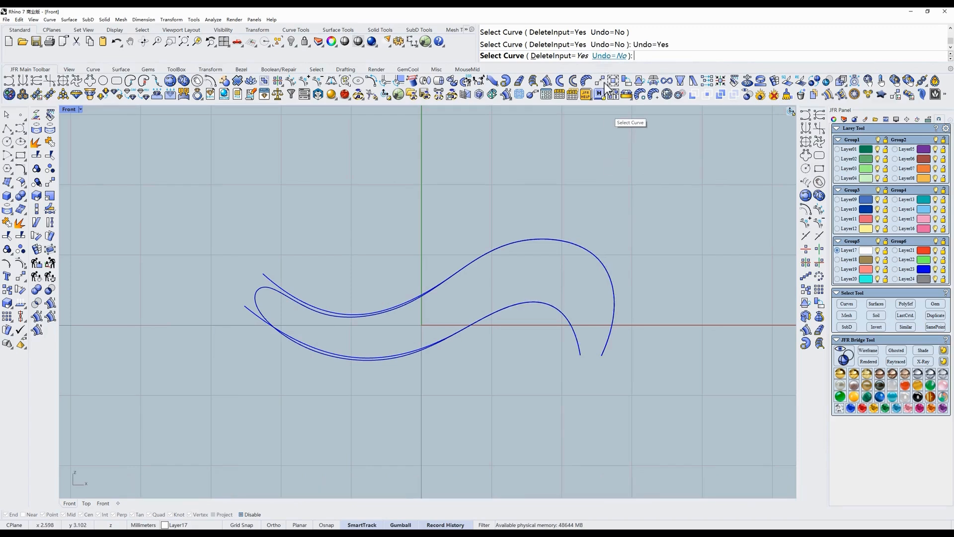